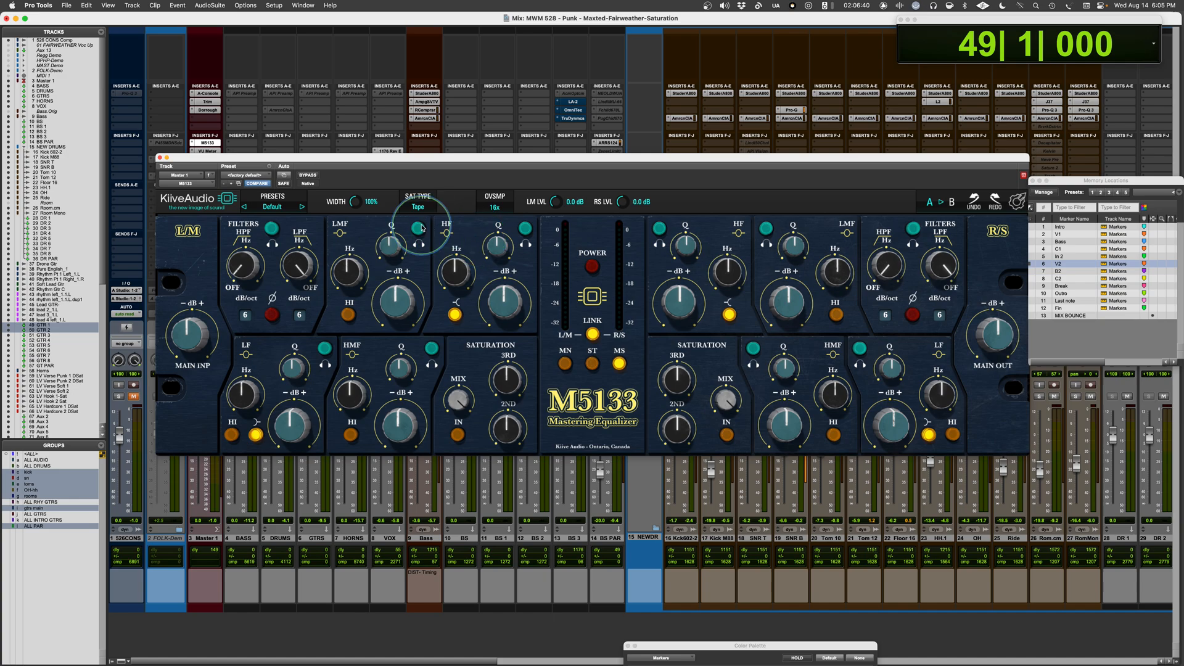
Power on the M5133 equalizer, and try a linked HF boost of about 3.5 dB before resetting that gain.
click(592, 266)
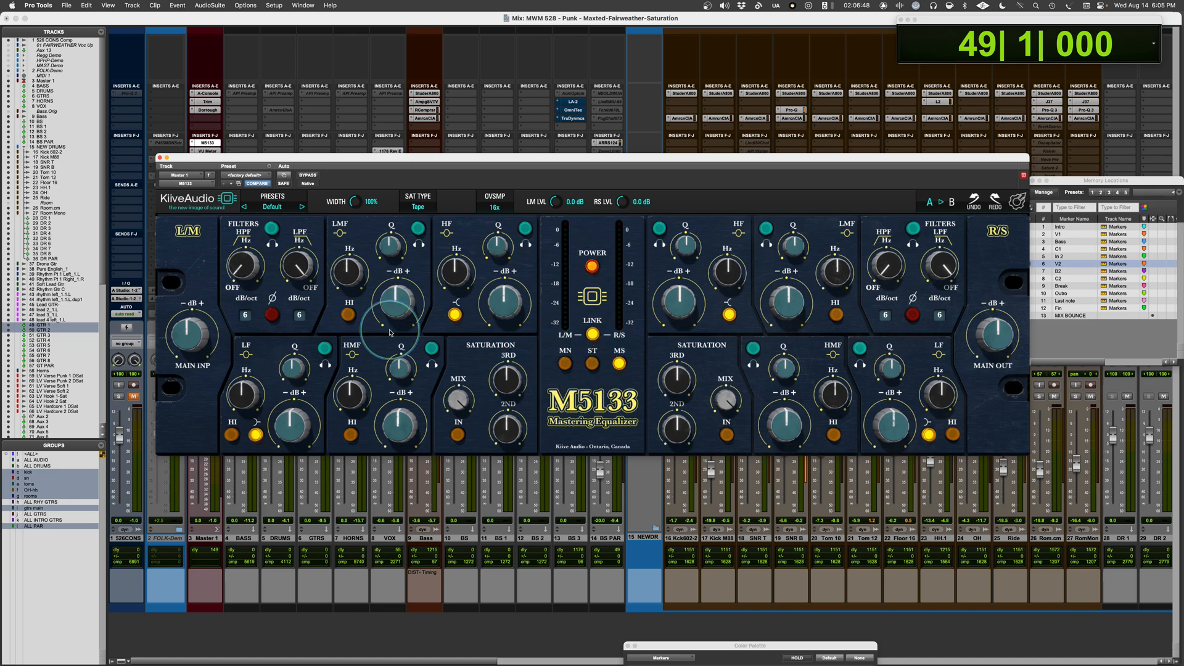
drag(504, 303, 504, 279)
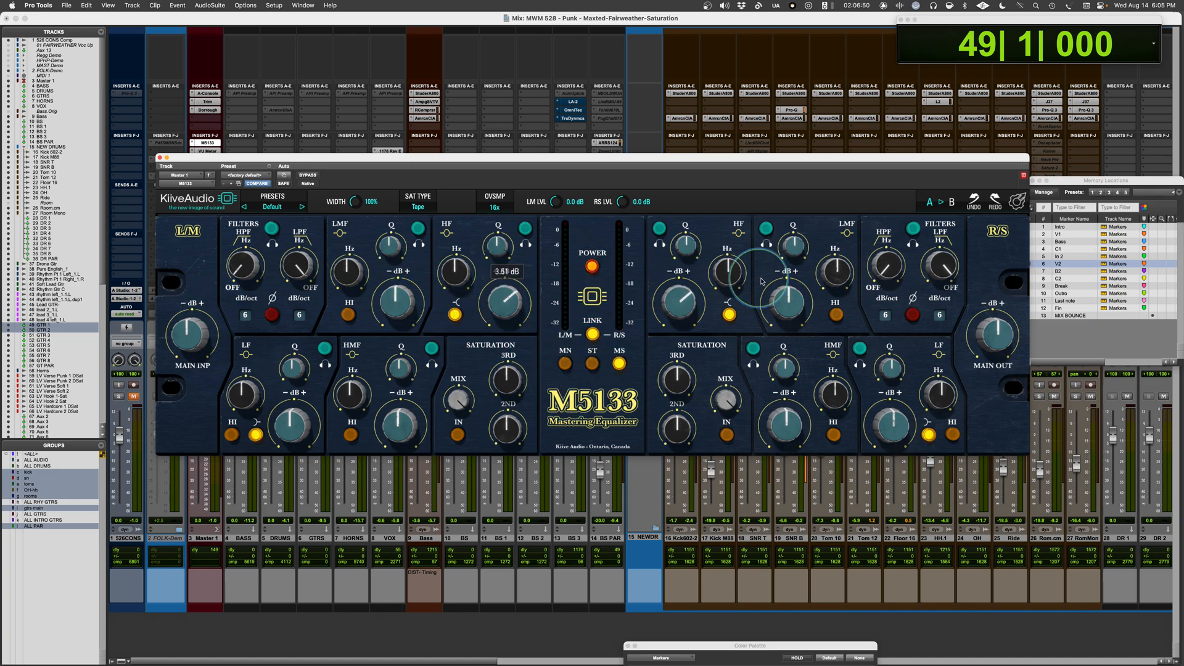
alt+click(503, 303)
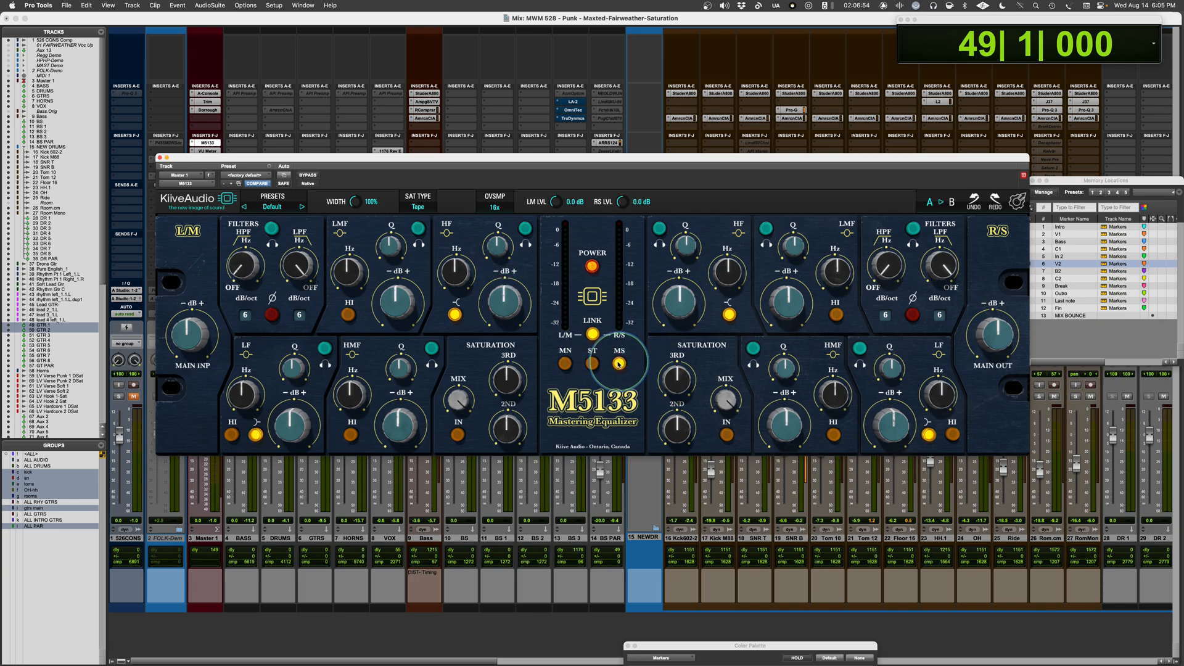
Try the mono mode and the channel link switch, and set the processing mode to stereo (ST).
click(593, 364)
click(564, 364)
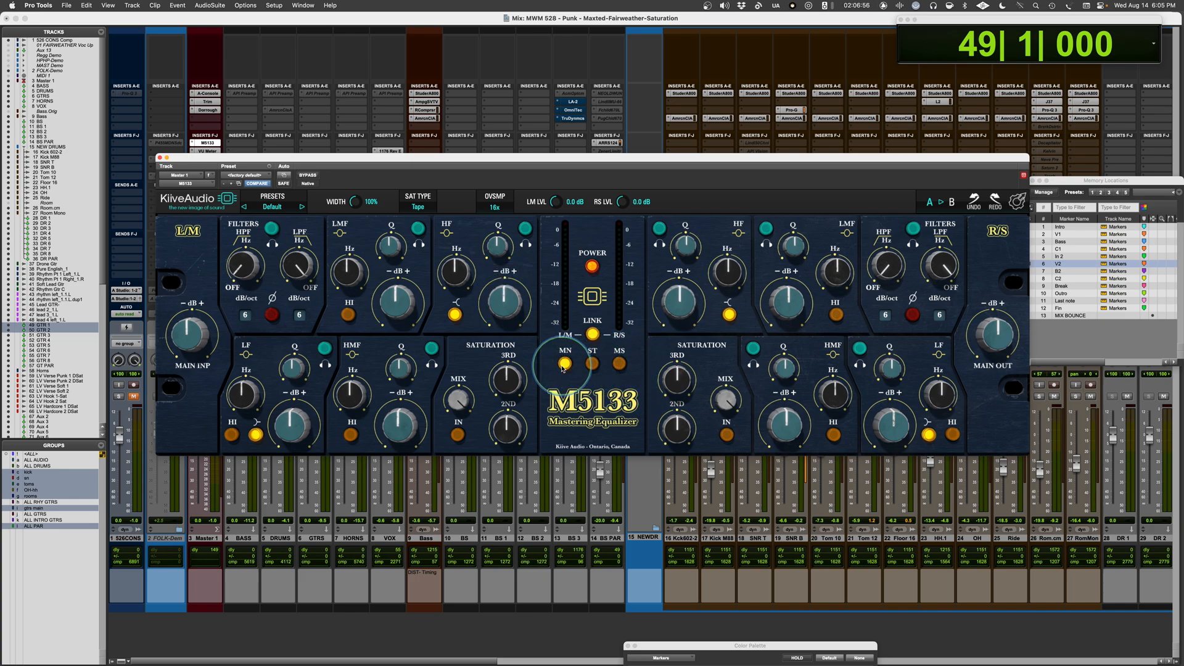
click(593, 335)
click(592, 335)
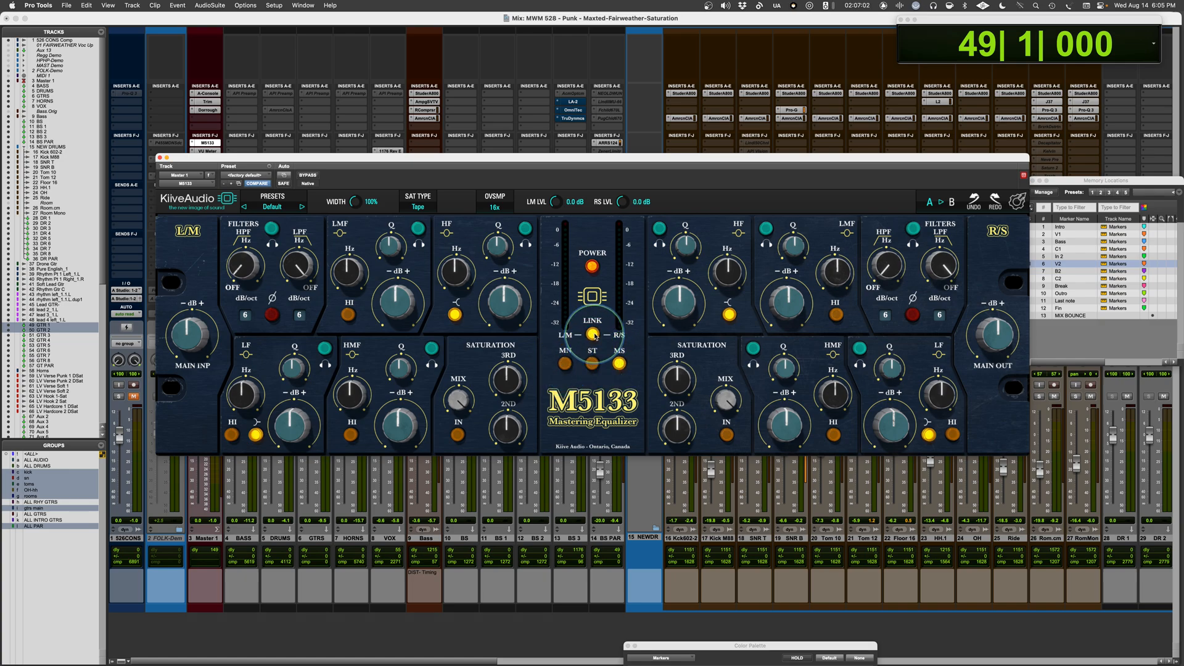
click(590, 363)
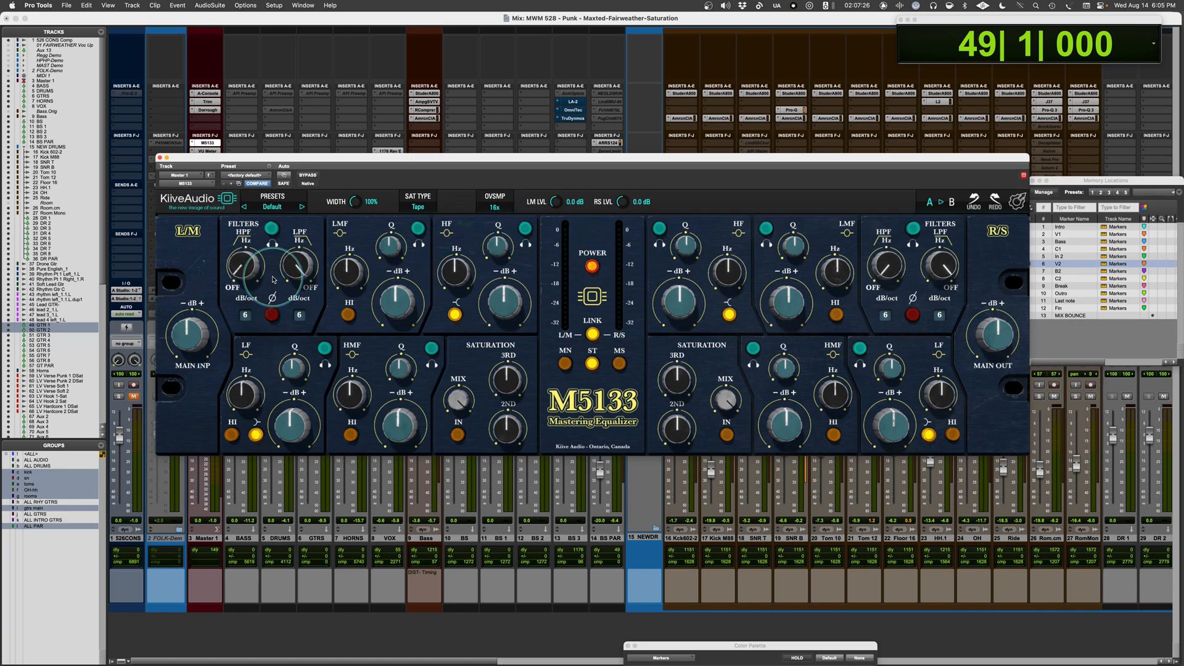
View the high-pass filter's slope options, and toggle the phase invert of the filter section on and back off.
click(245, 315)
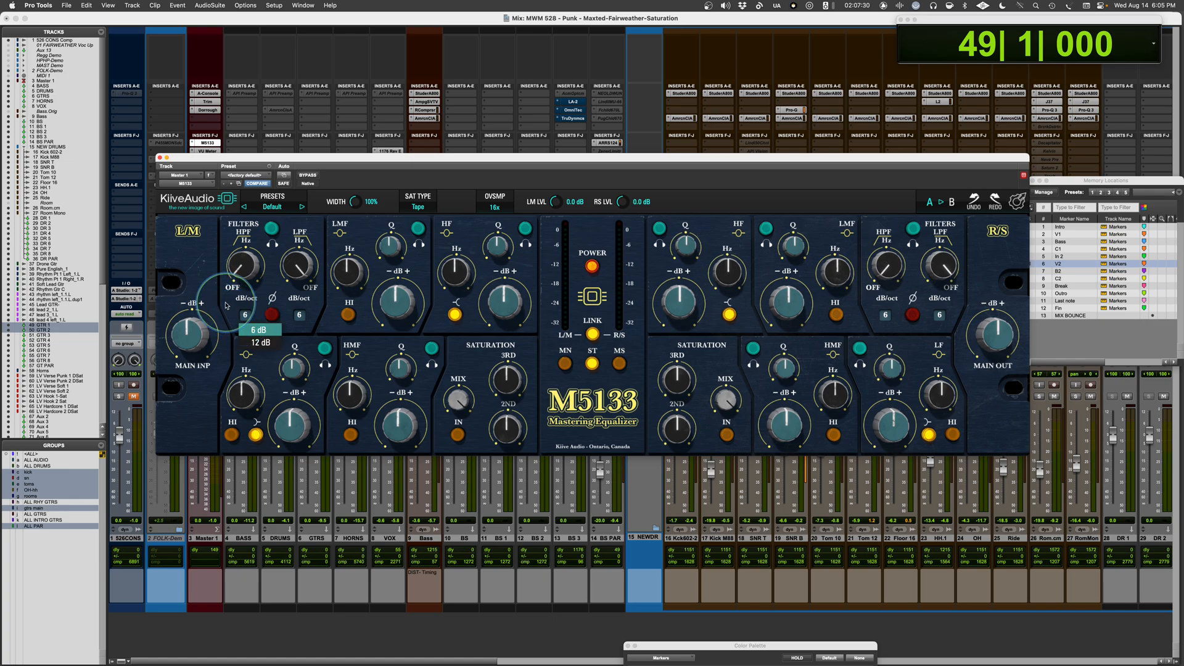
click(226, 305)
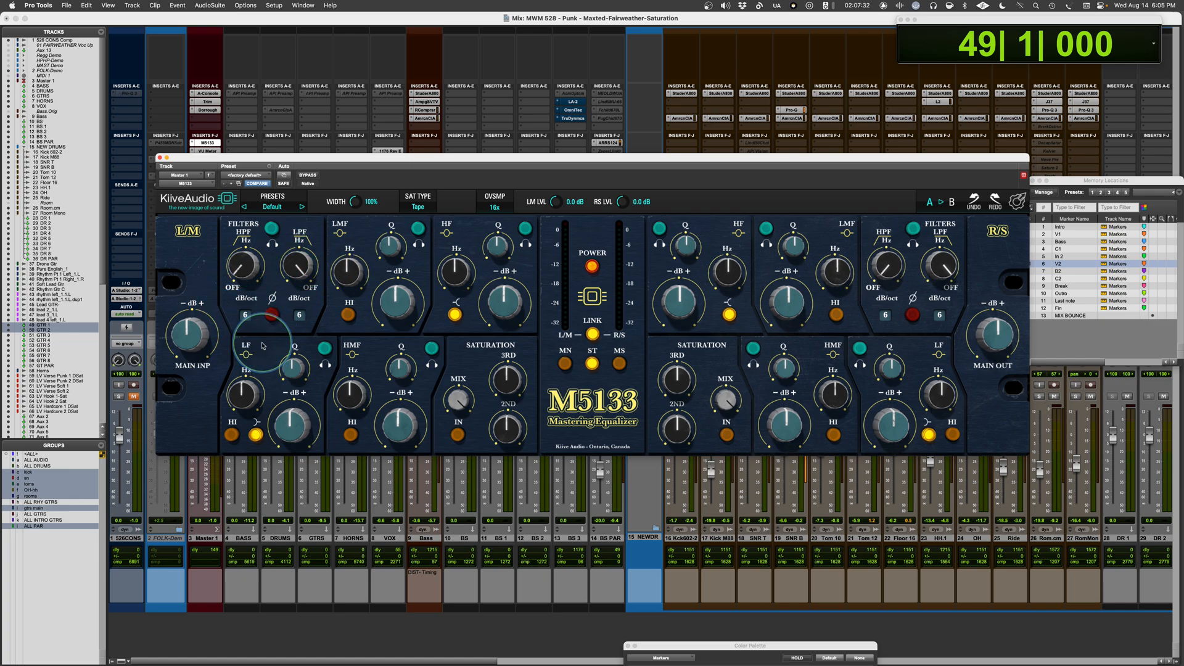
click(270, 315)
click(269, 315)
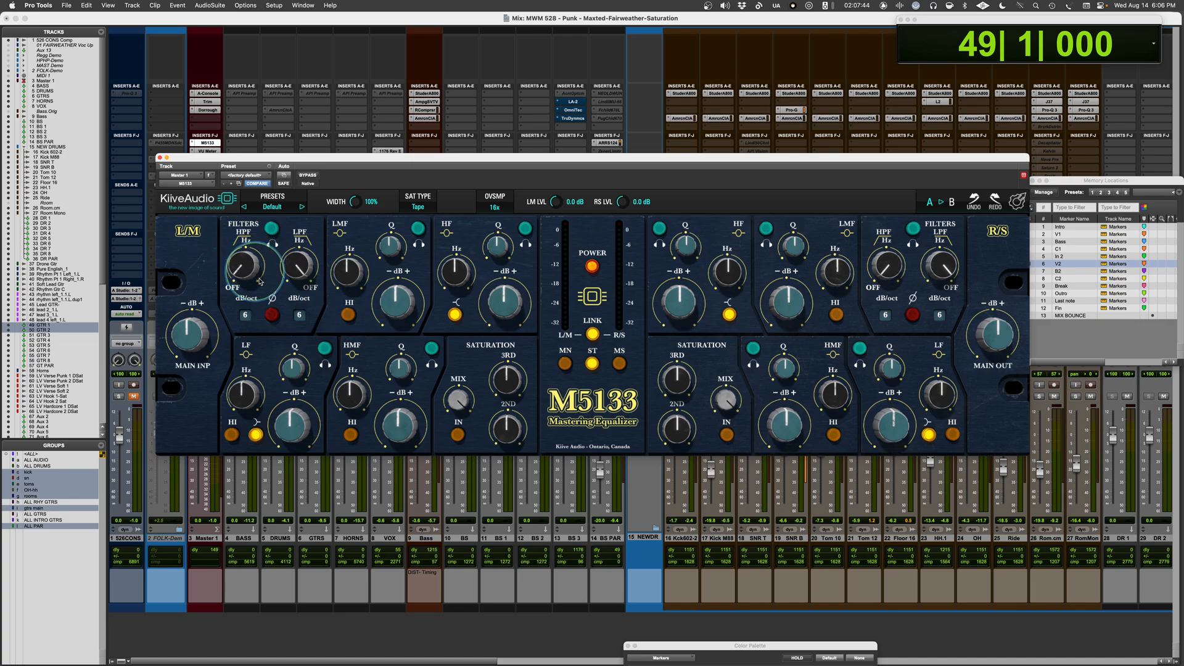
Toggle the LF band's shelf shape off and back on, and its HI range on and back off.
click(255, 436)
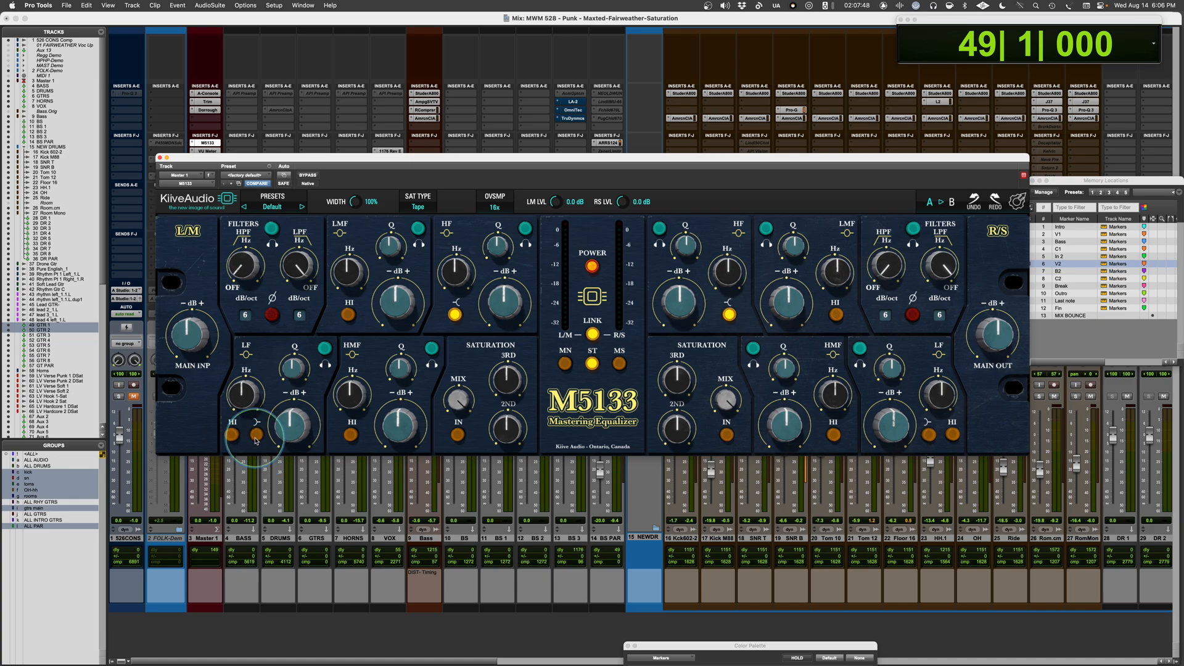
click(256, 437)
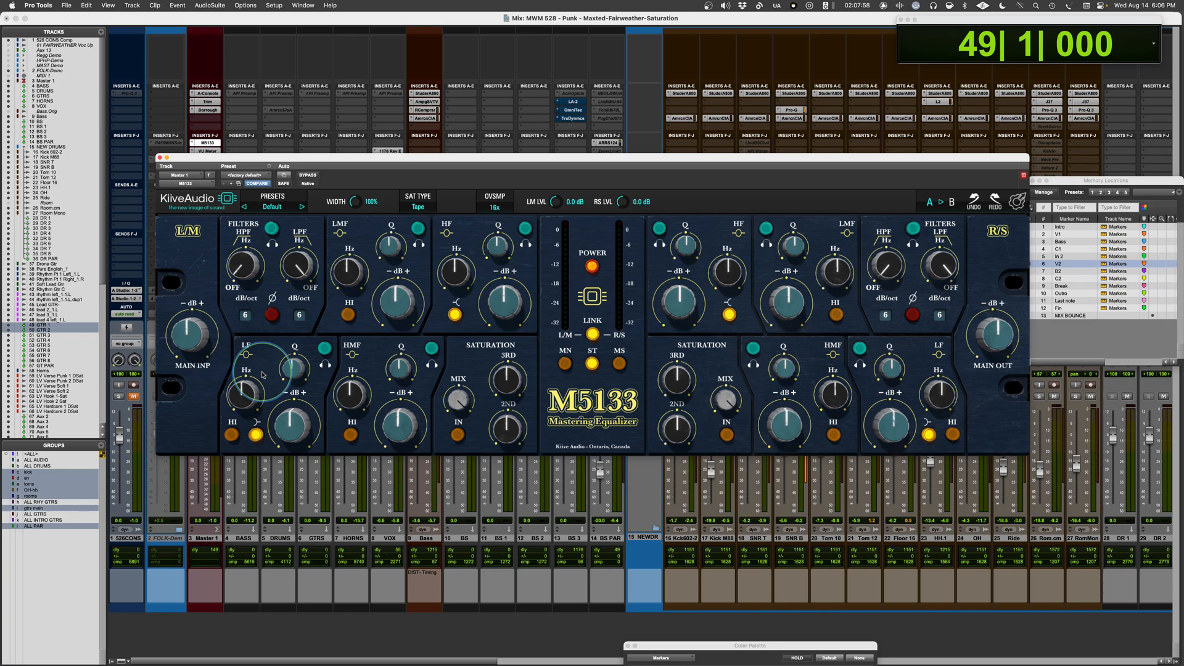
click(231, 435)
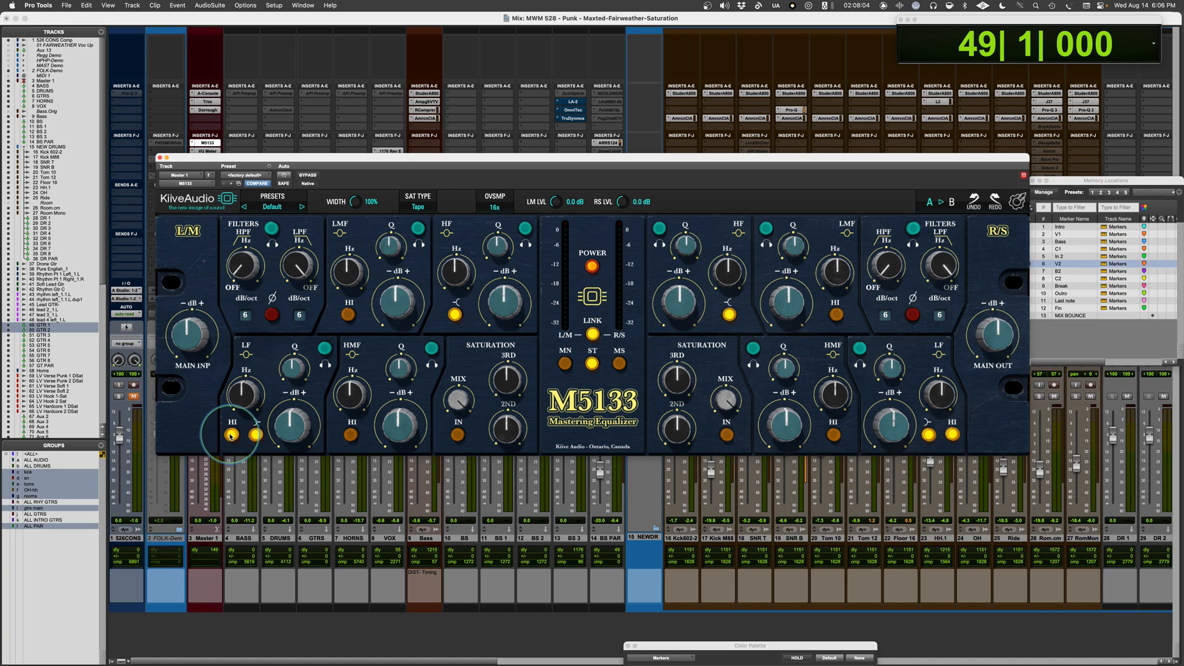
click(232, 435)
Sweep the LF band's frequency with the HI range on and off, down to 20 Hz, and reset the frequency.
drag(243, 395, 243, 371)
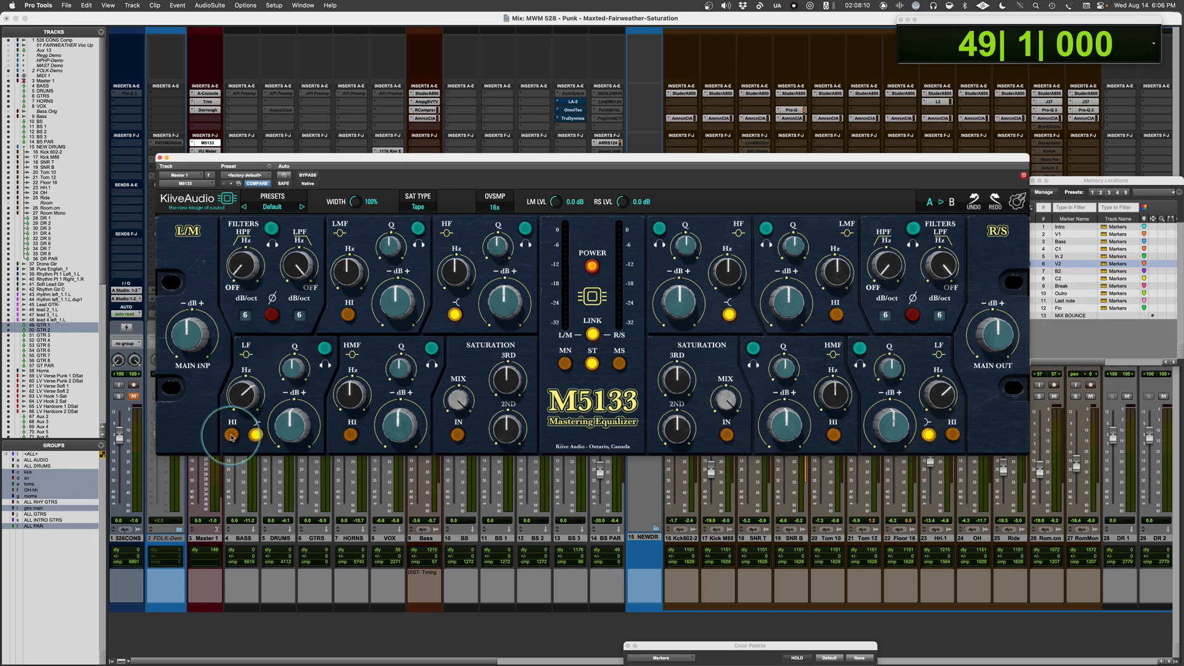
click(232, 435)
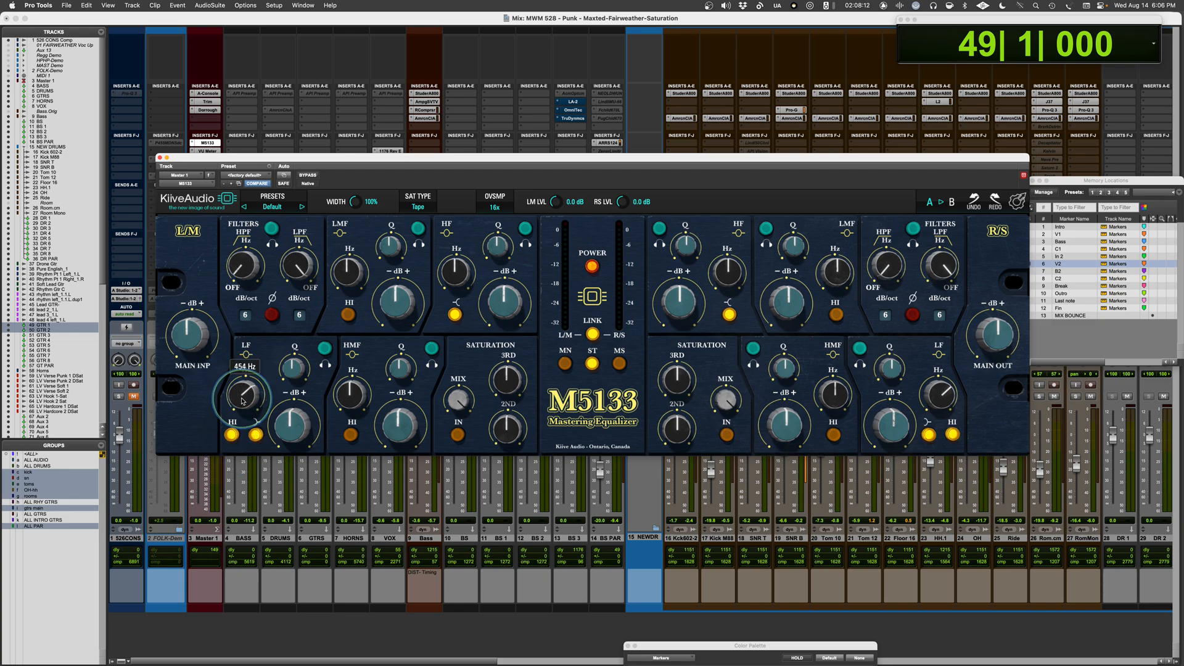
click(232, 435)
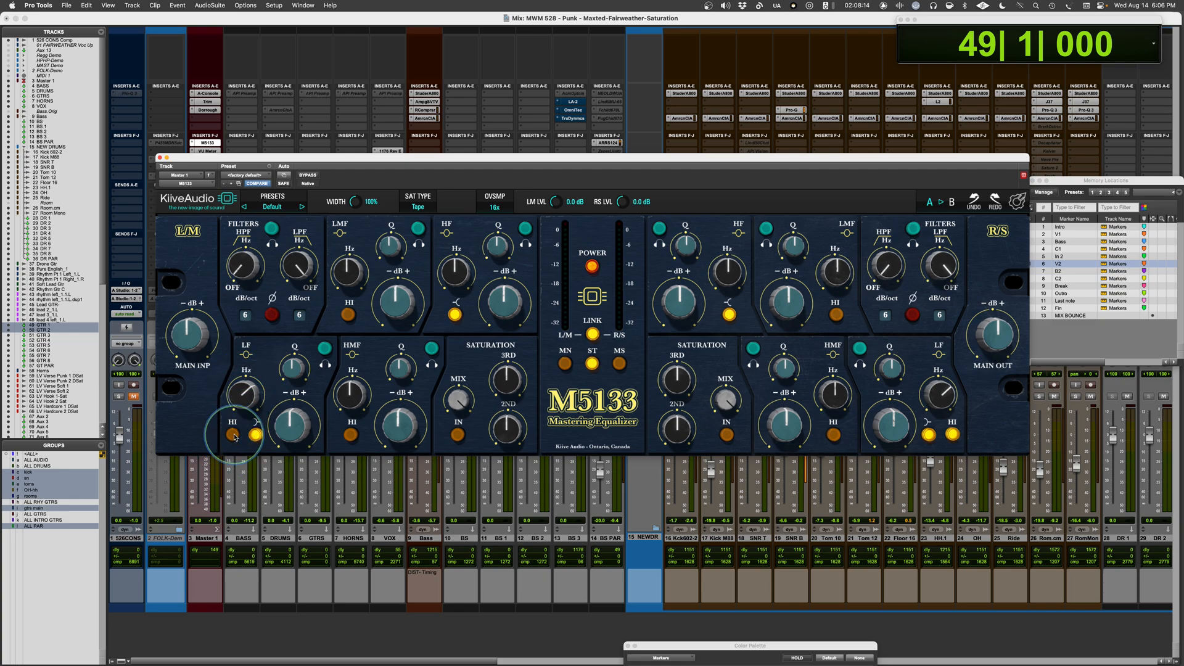
drag(242, 395, 240, 403)
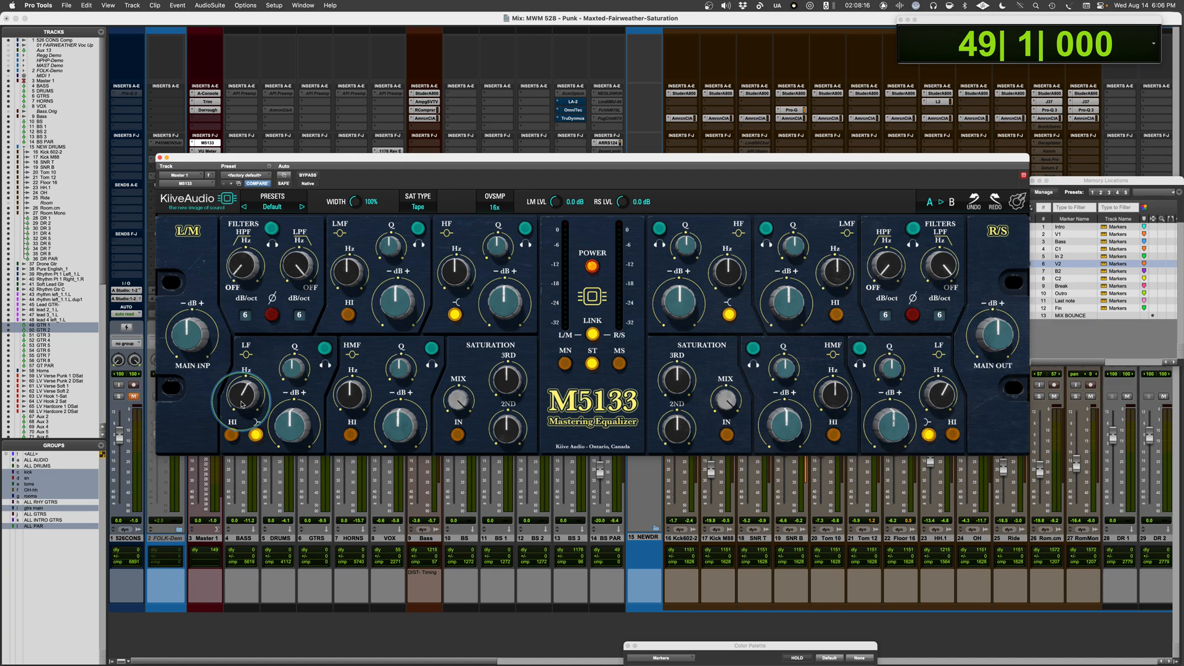
alt+click(242, 405)
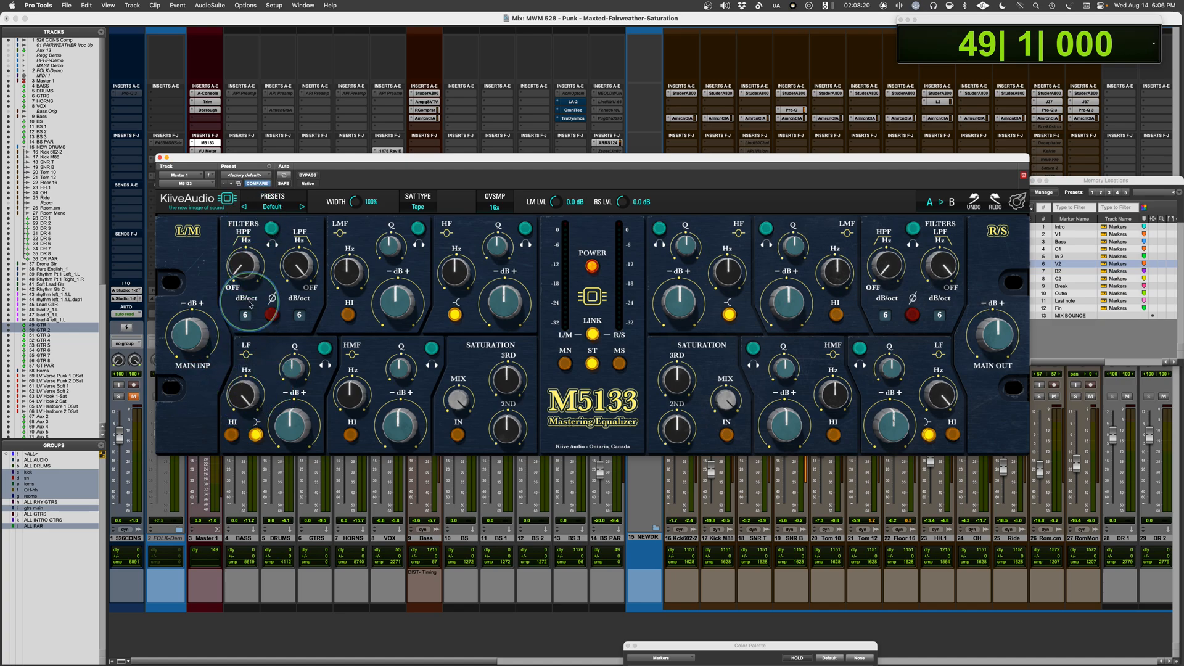
click(231, 435)
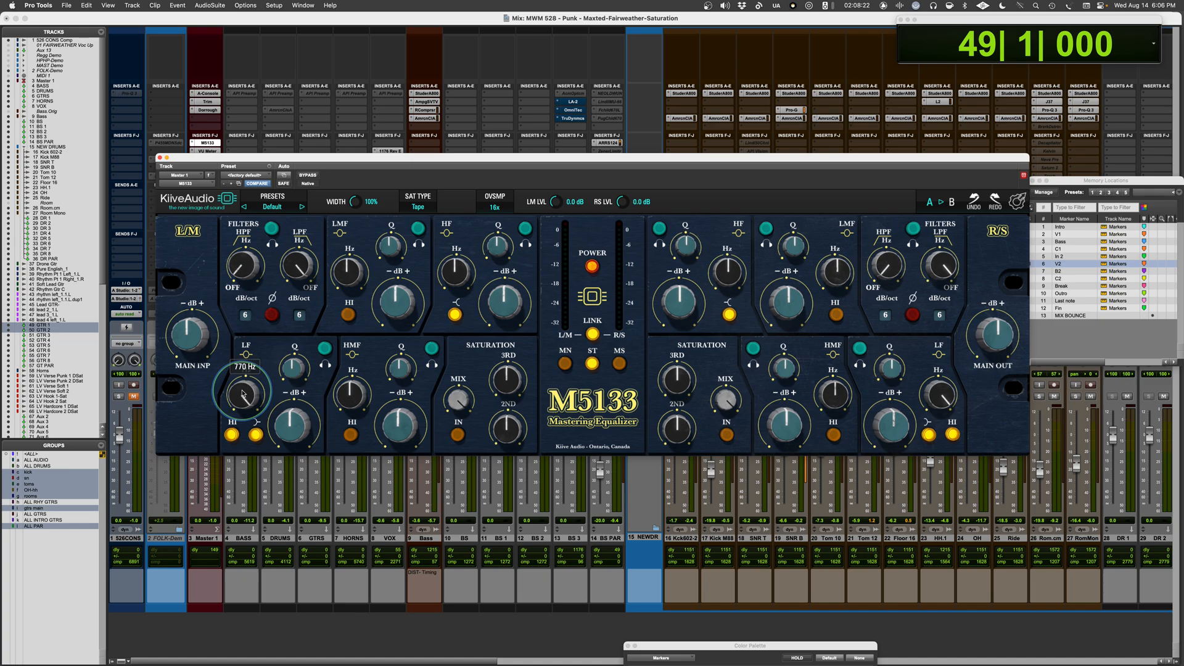
drag(243, 394, 196, 645)
click(231, 435)
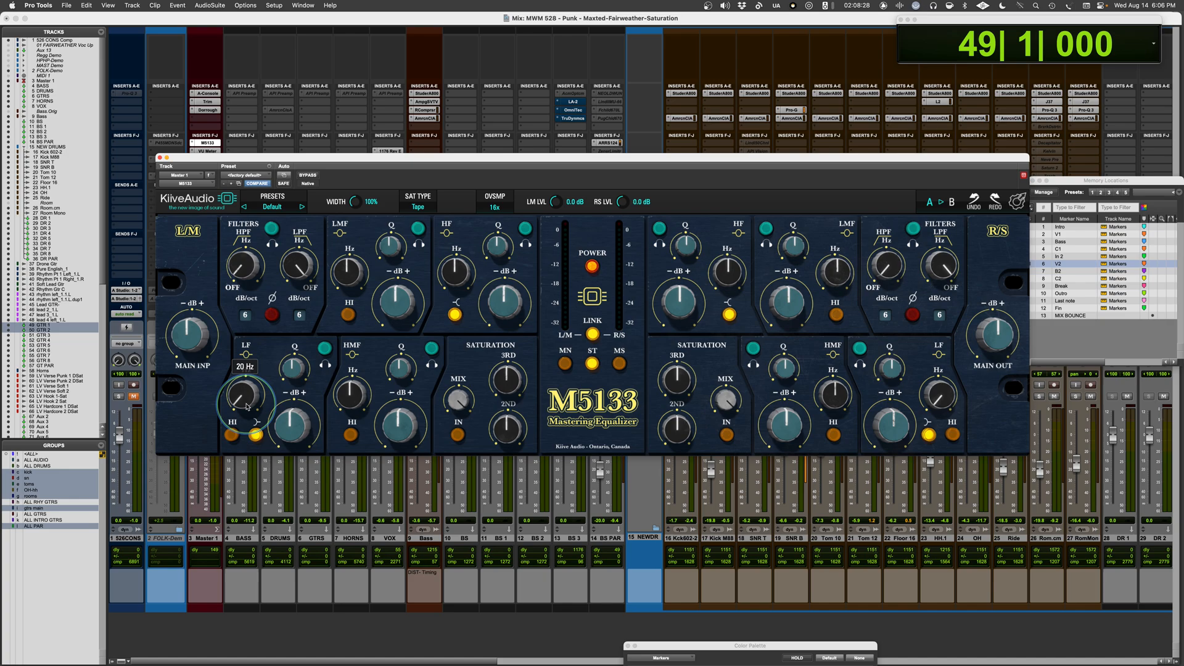
alt+click(239, 402)
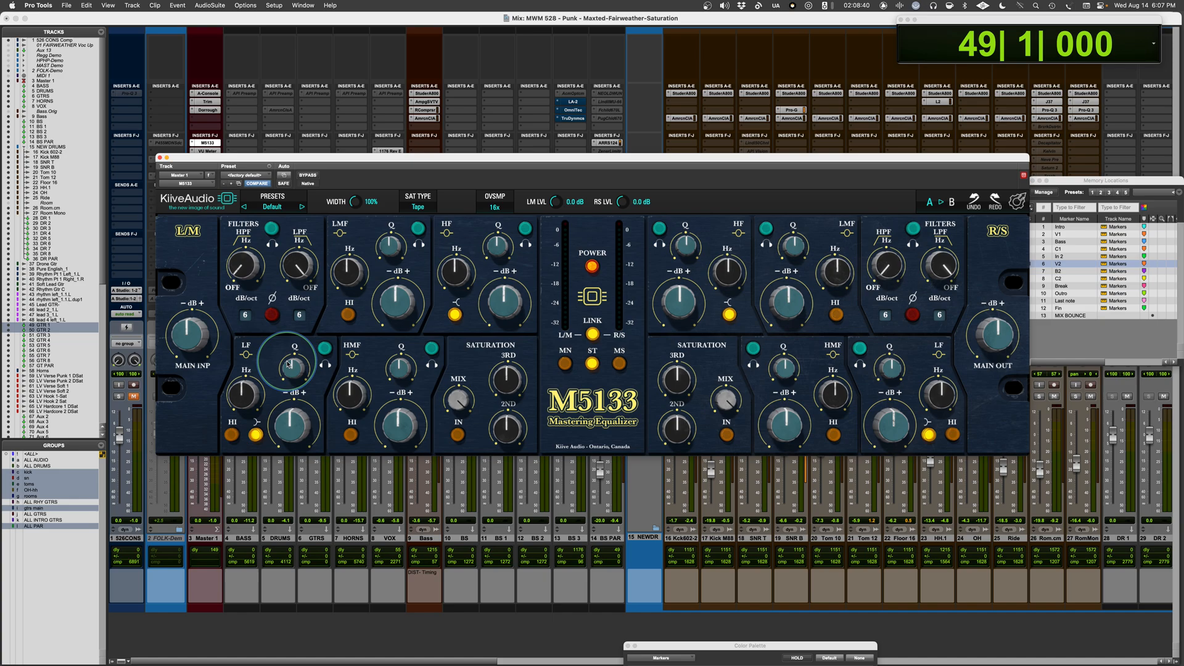
Try the LF band's gain at full boost and full cut, resetting it after each.
click(255, 436)
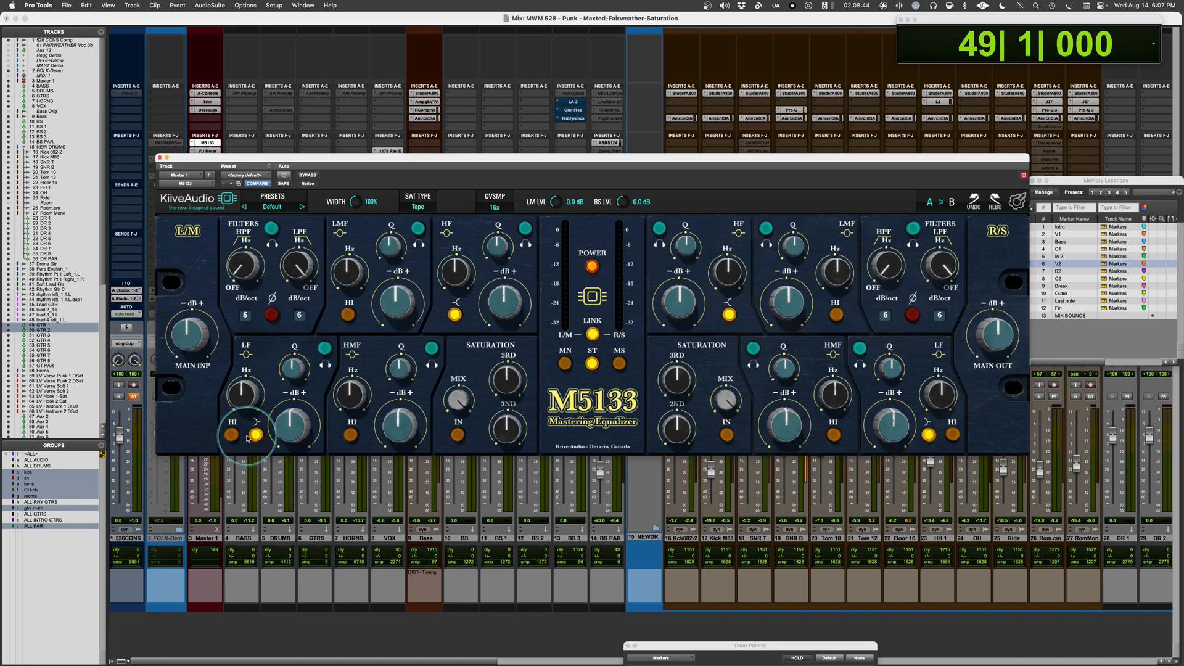
drag(296, 430, 300, 173)
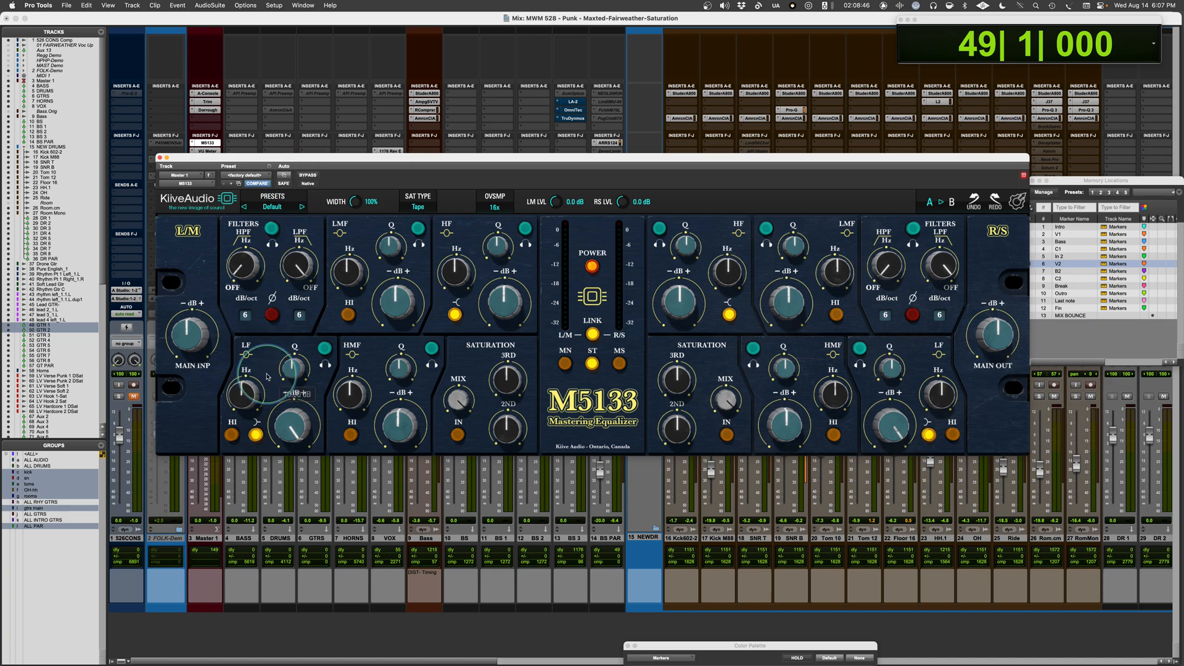
double_click(290, 429)
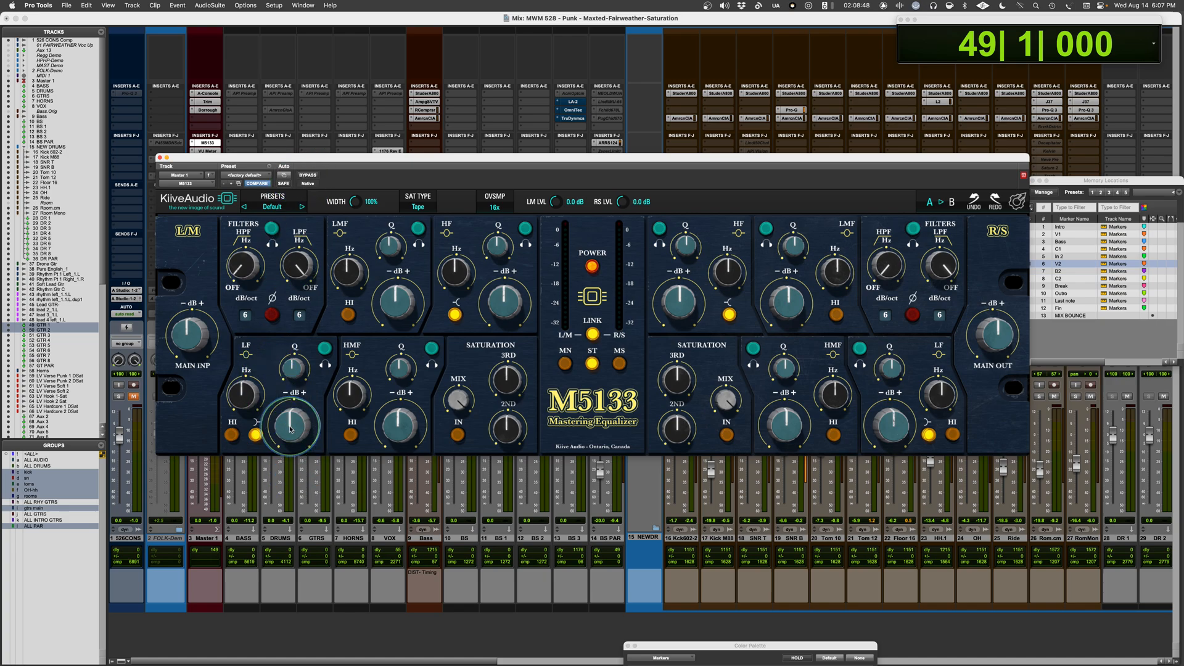
drag(290, 429, 274, 587)
double_click(288, 432)
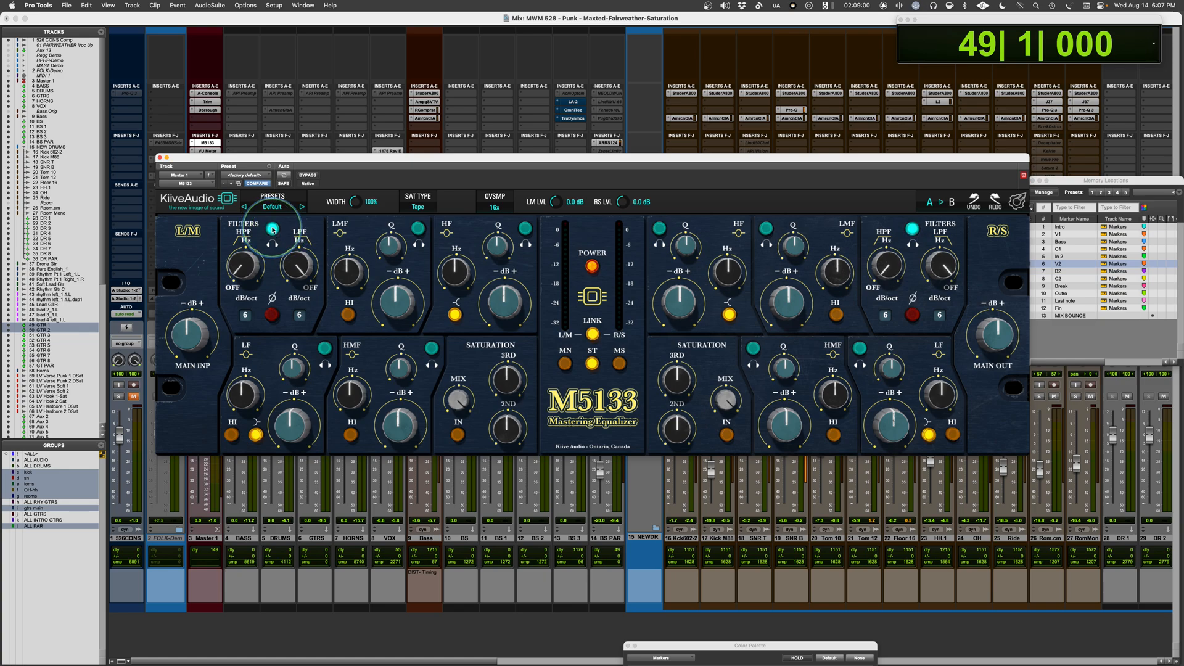
Try the LMF band's listen function, and raise its frequency to 1.2 kHz with the HI range on before switching HI off.
click(418, 231)
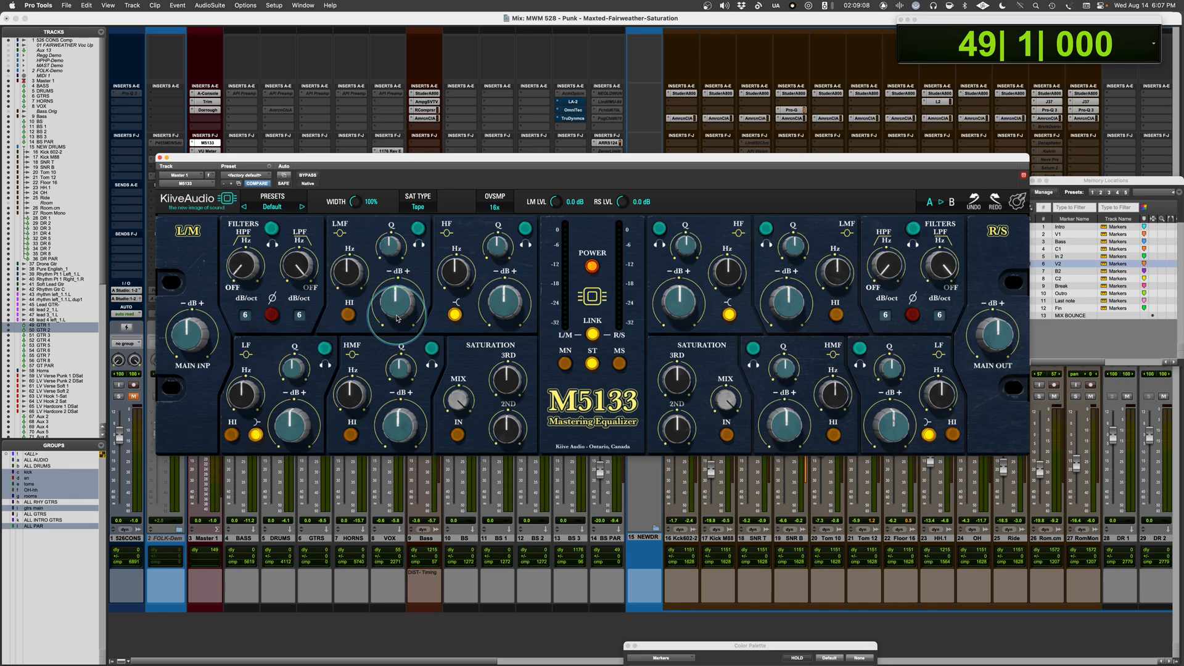
click(349, 315)
click(348, 315)
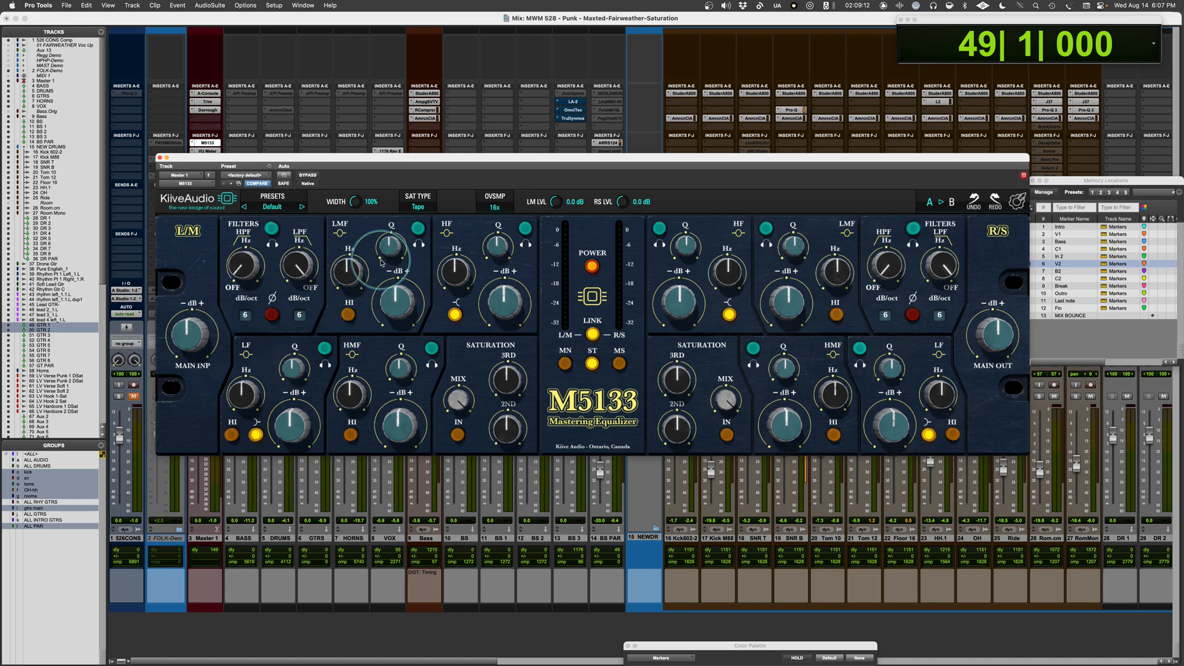
drag(348, 273, 330, 129)
click(349, 315)
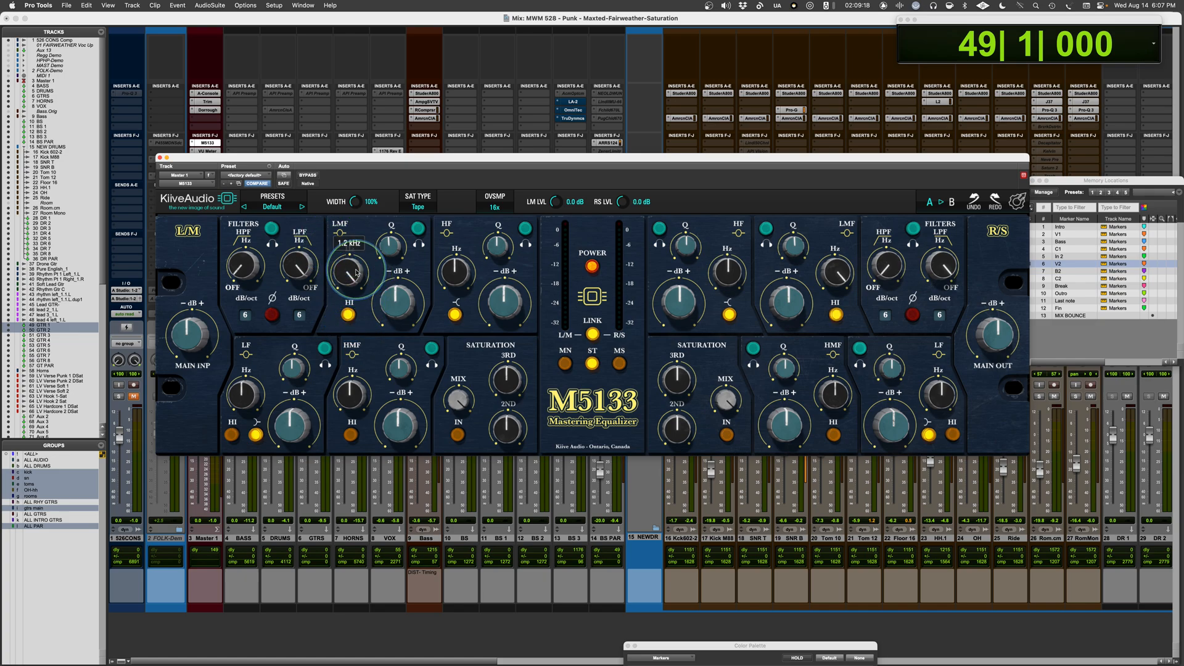
click(349, 314)
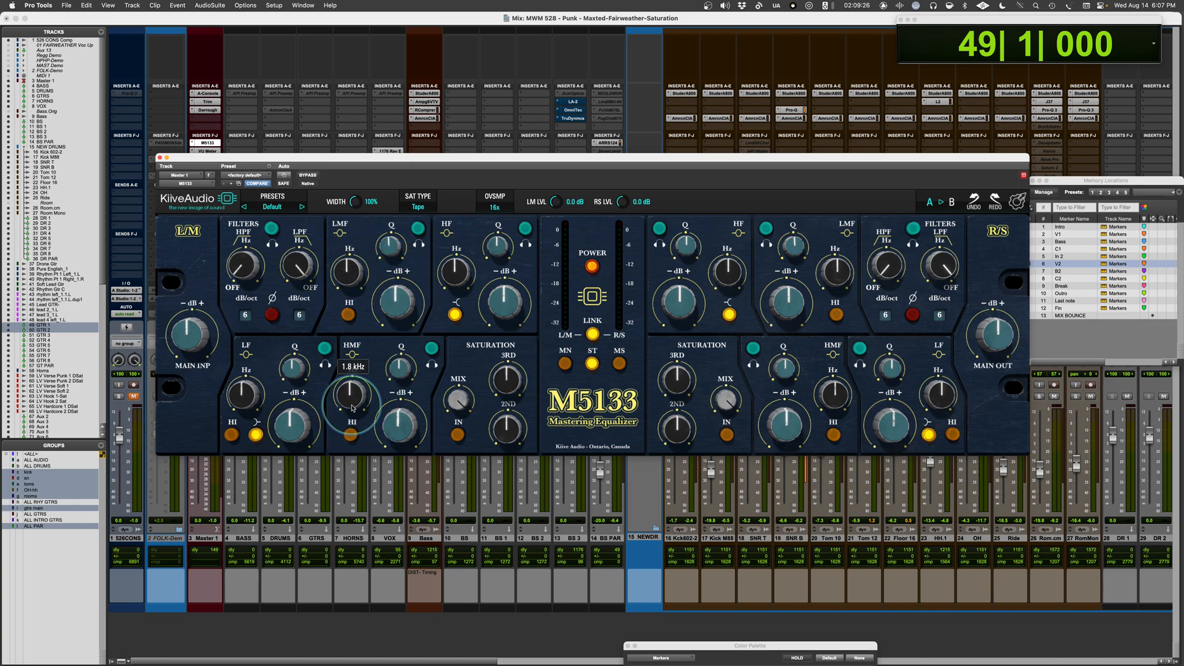
Try the HMF band's HI range and frequency, and boost its gain to 10 dB before resetting it.
click(351, 435)
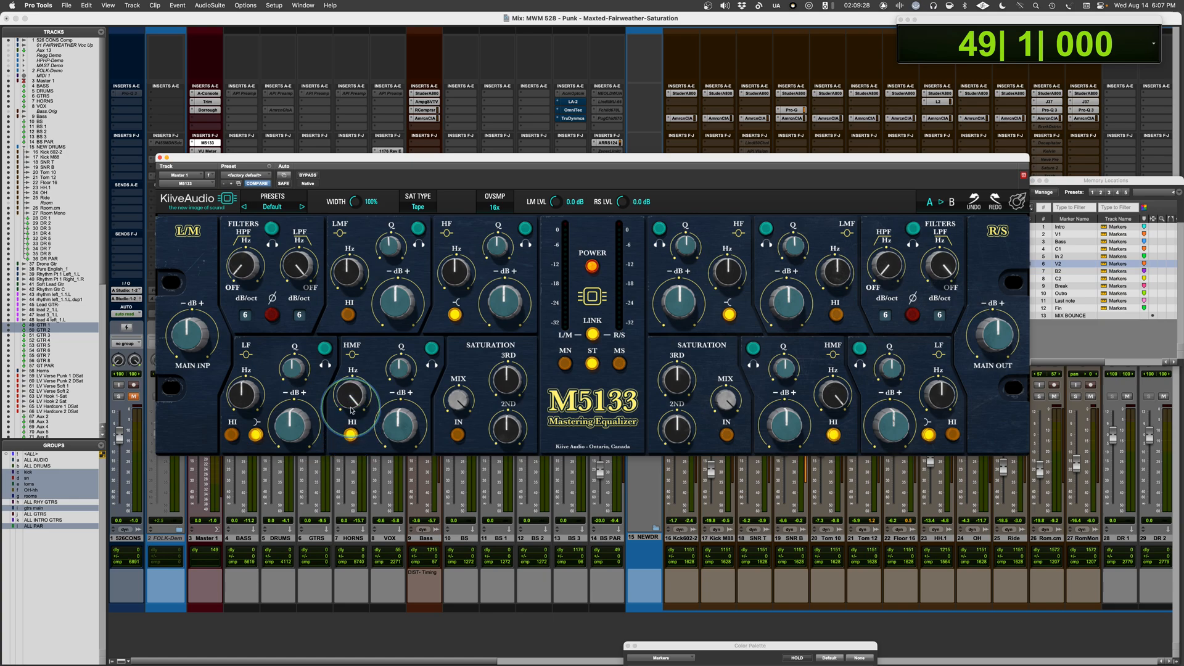
click(351, 435)
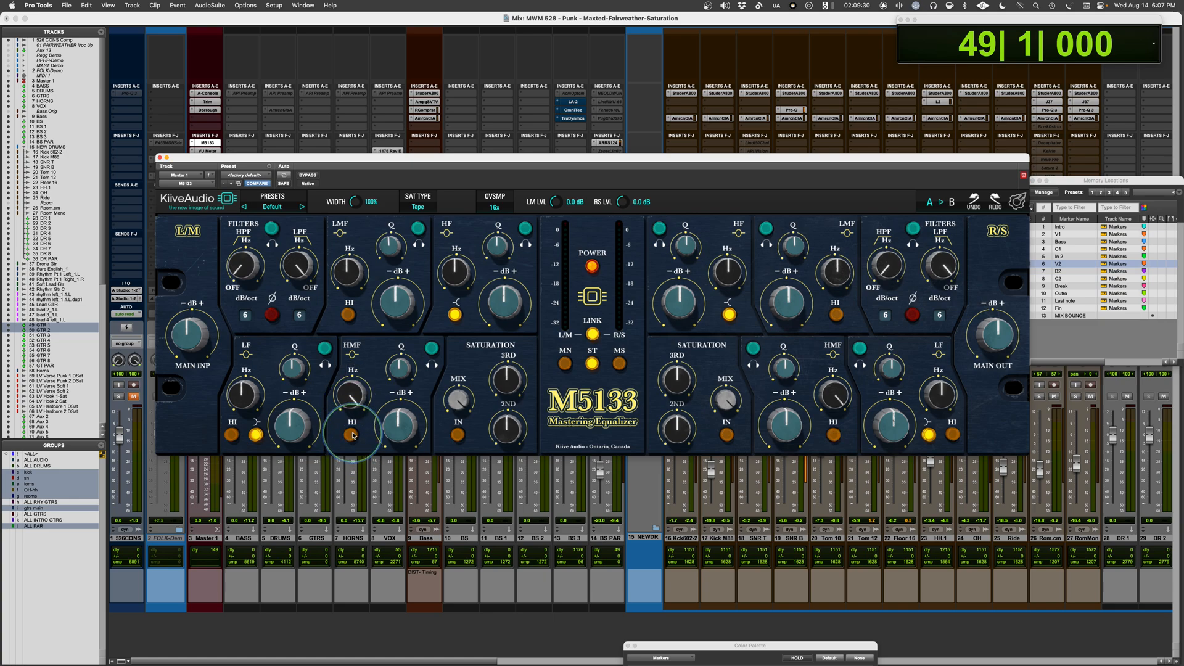
drag(353, 395, 354, 395)
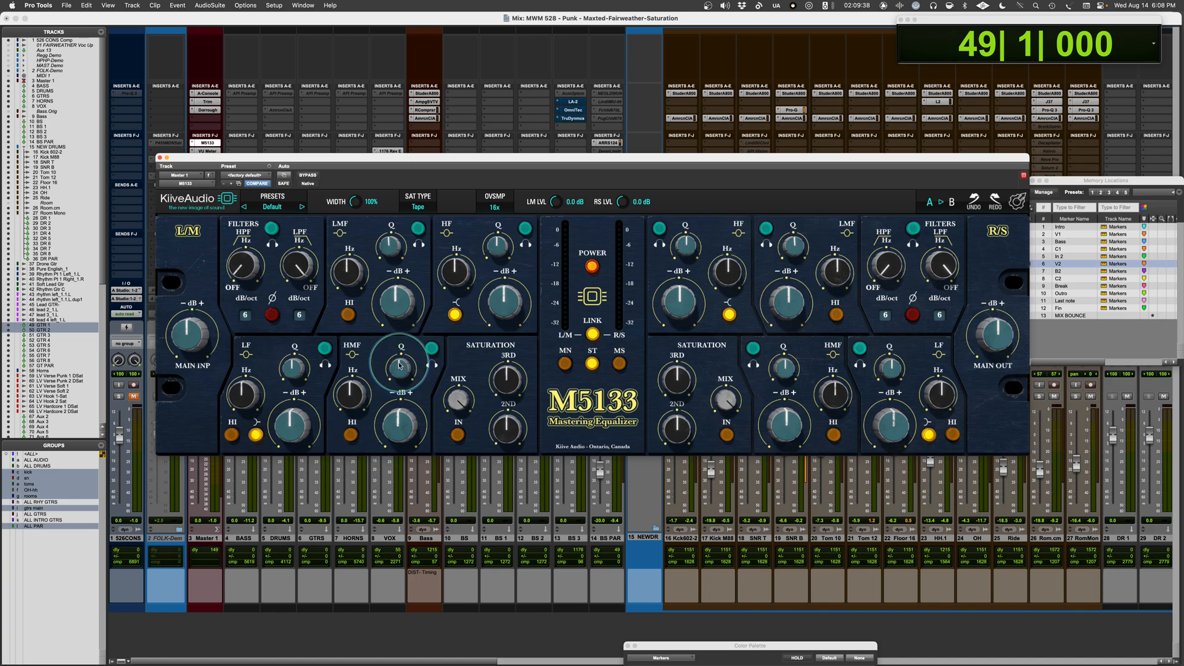
drag(399, 431, 411, 248)
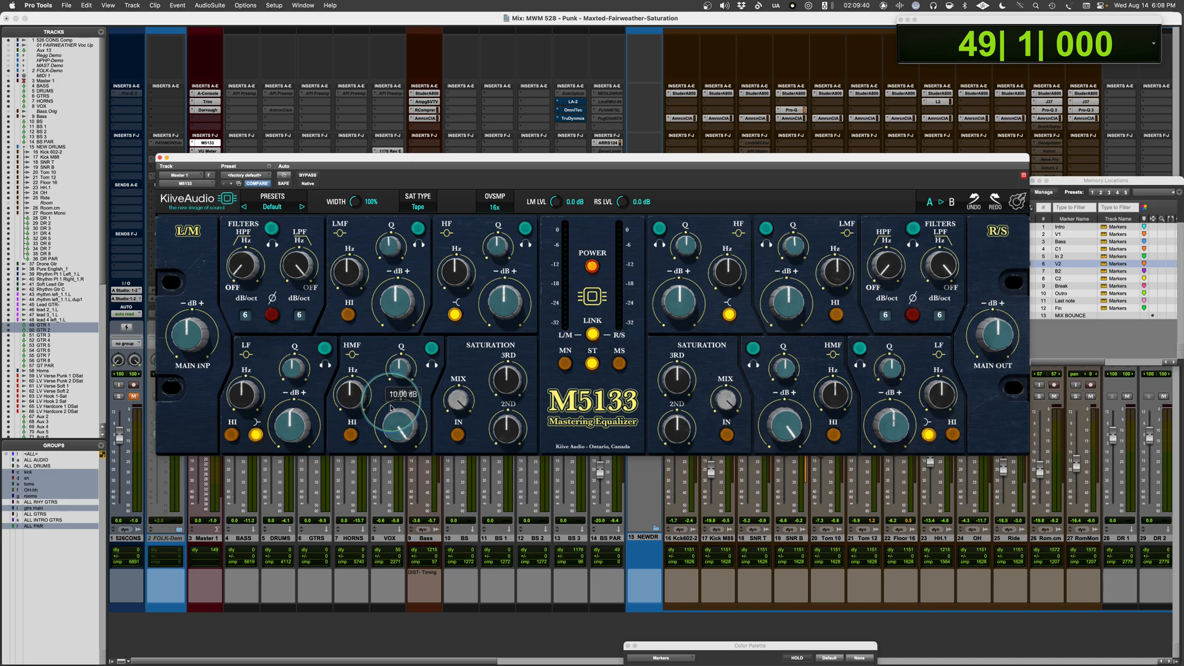
alt+click(398, 423)
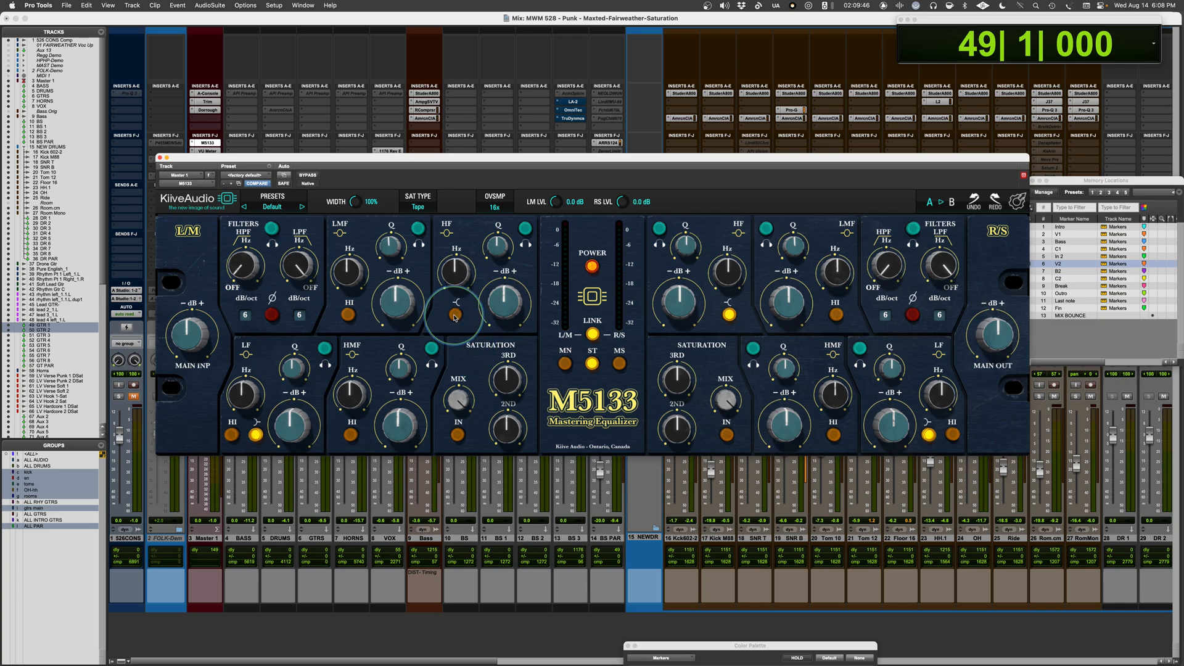
Toggle the HF band's shelf shape off and back on.
click(455, 315)
click(455, 316)
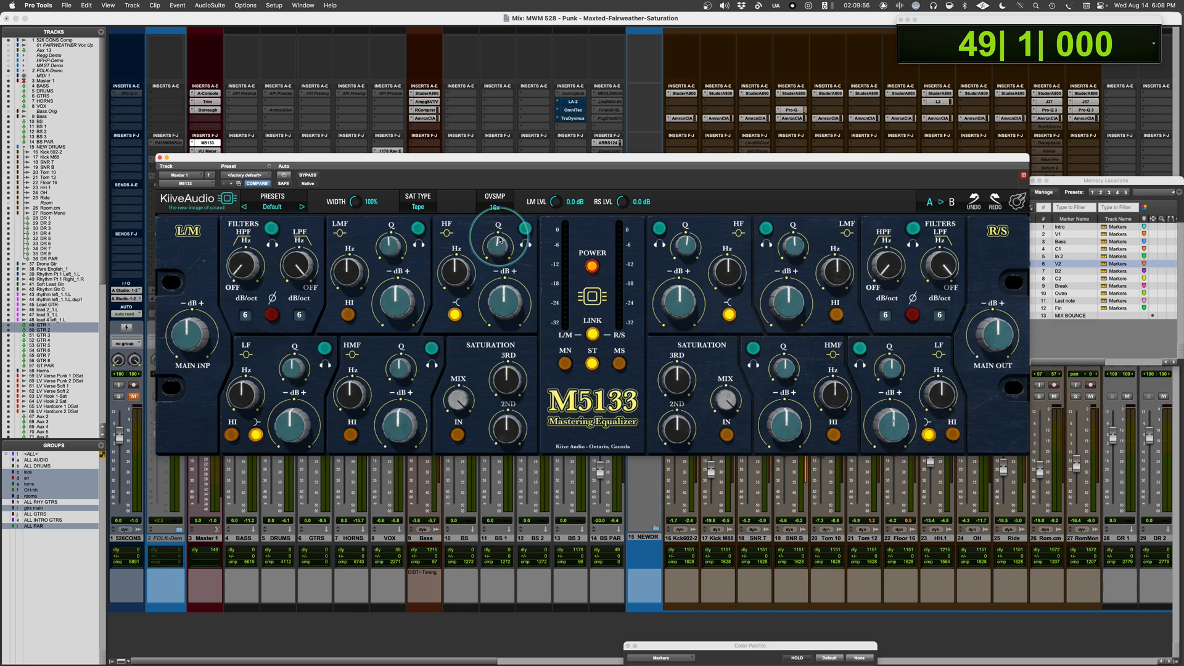
mouse_move(497, 245)
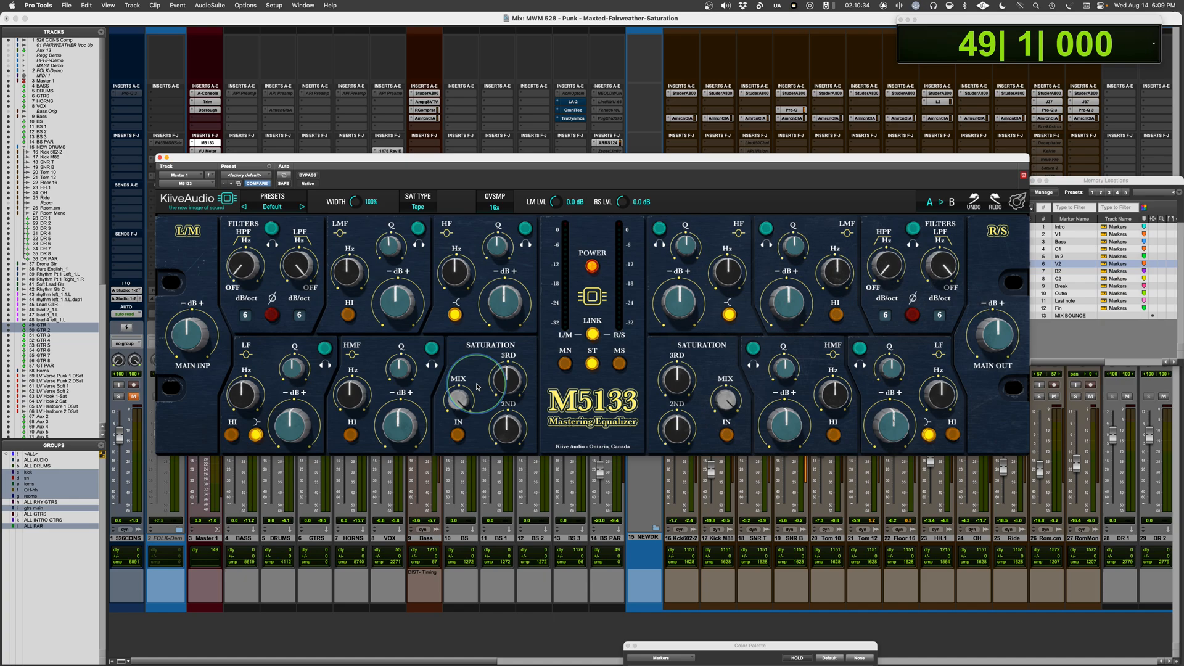
Review the saturation types, and try the saturation section with a reduced mix before restoring 100% mix and switching saturation off.
click(417, 208)
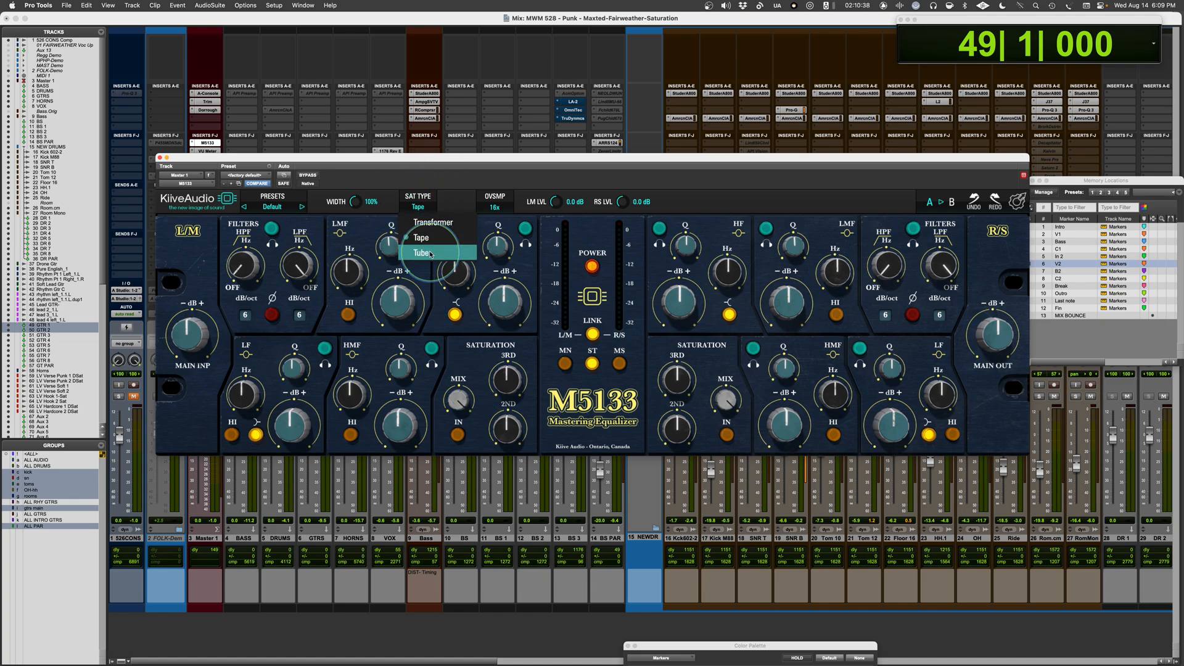
click(448, 198)
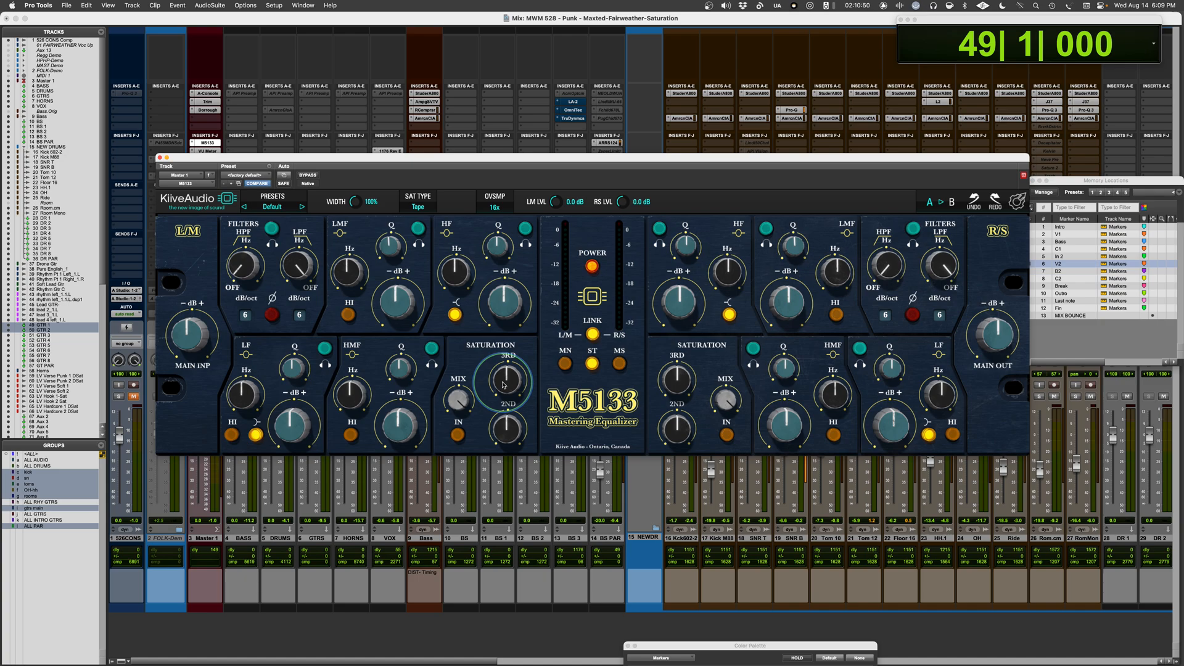
click(458, 435)
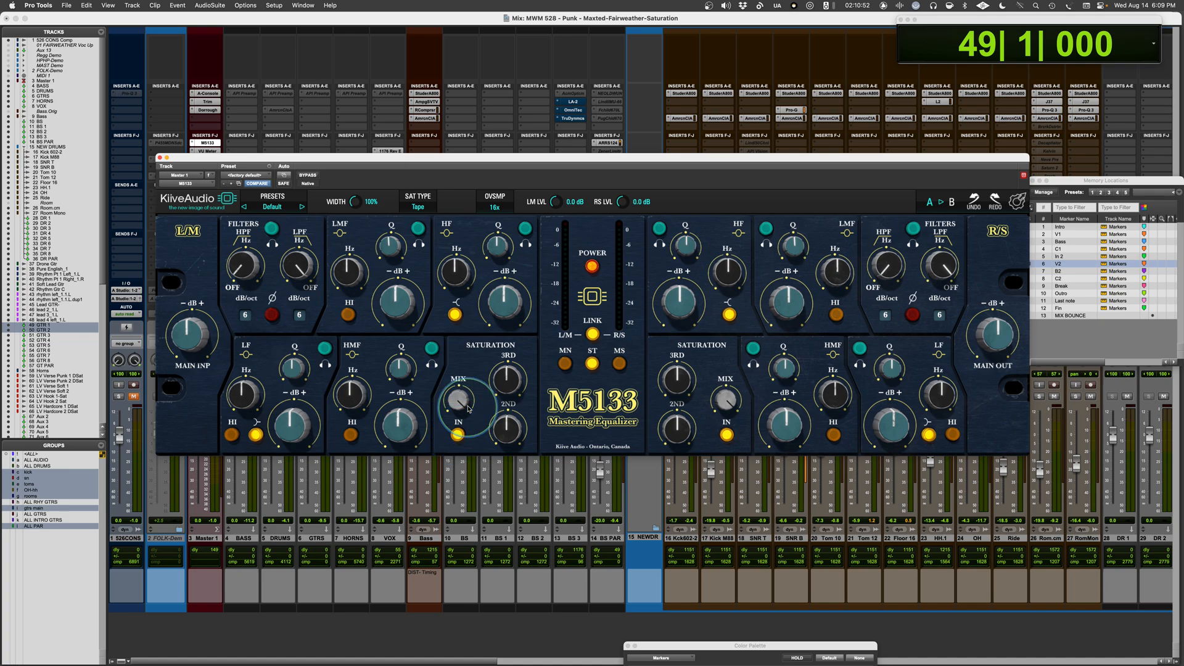
drag(459, 401, 444, 552)
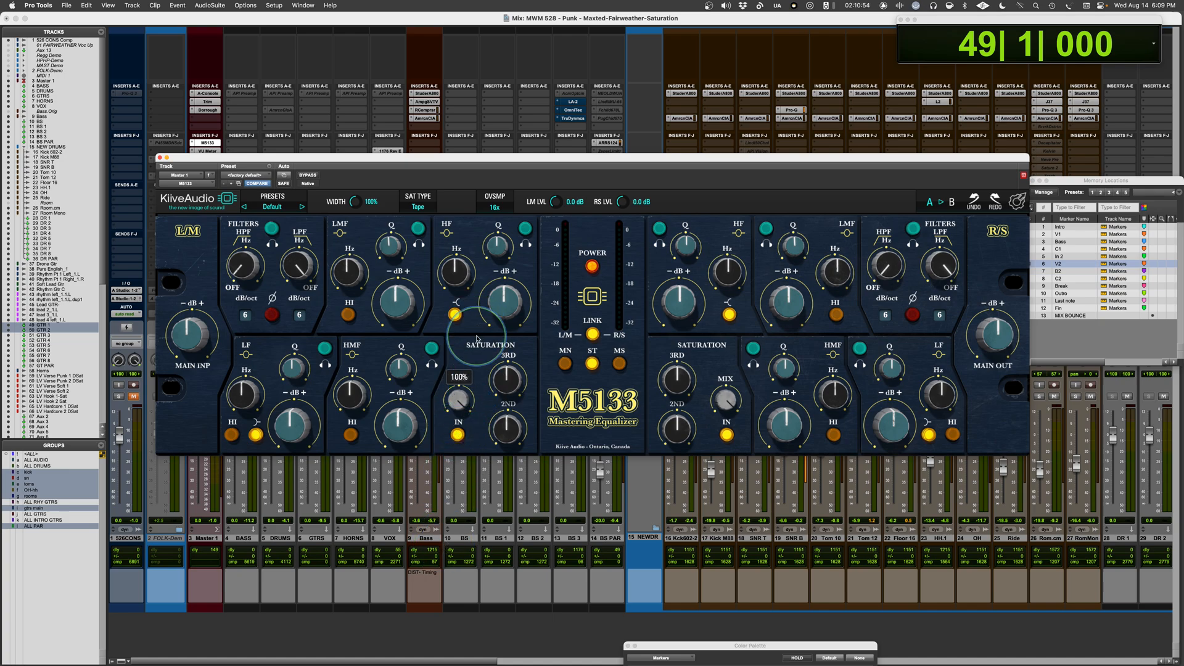
click(457, 435)
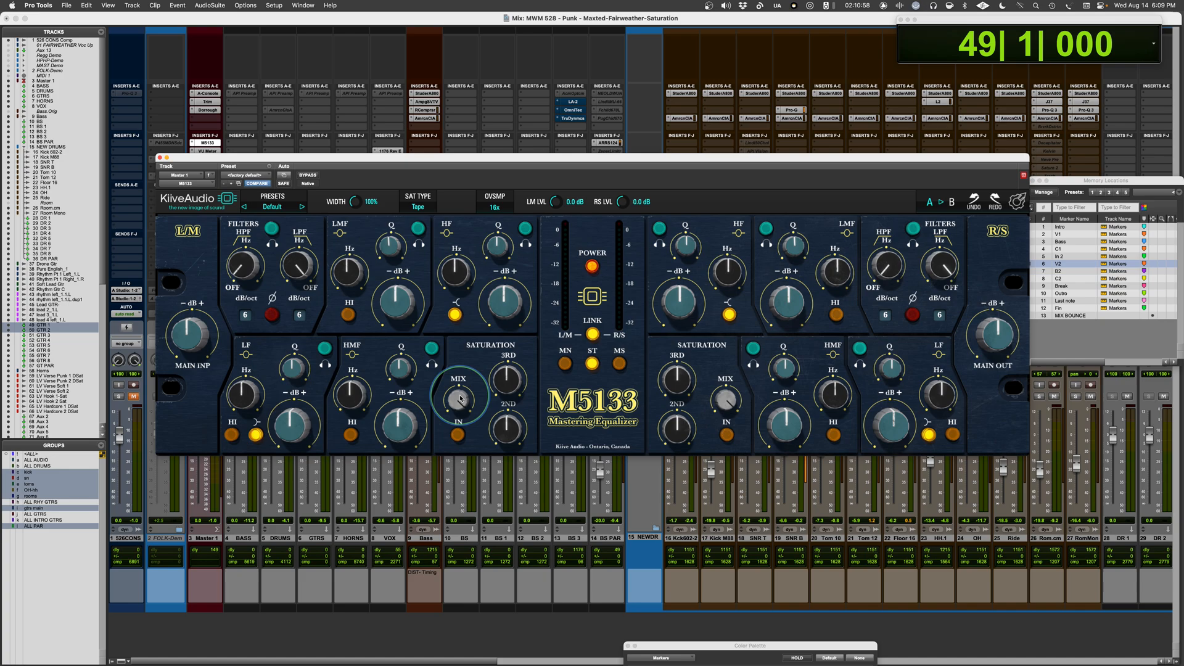
click(458, 435)
drag(466, 402, 451, 537)
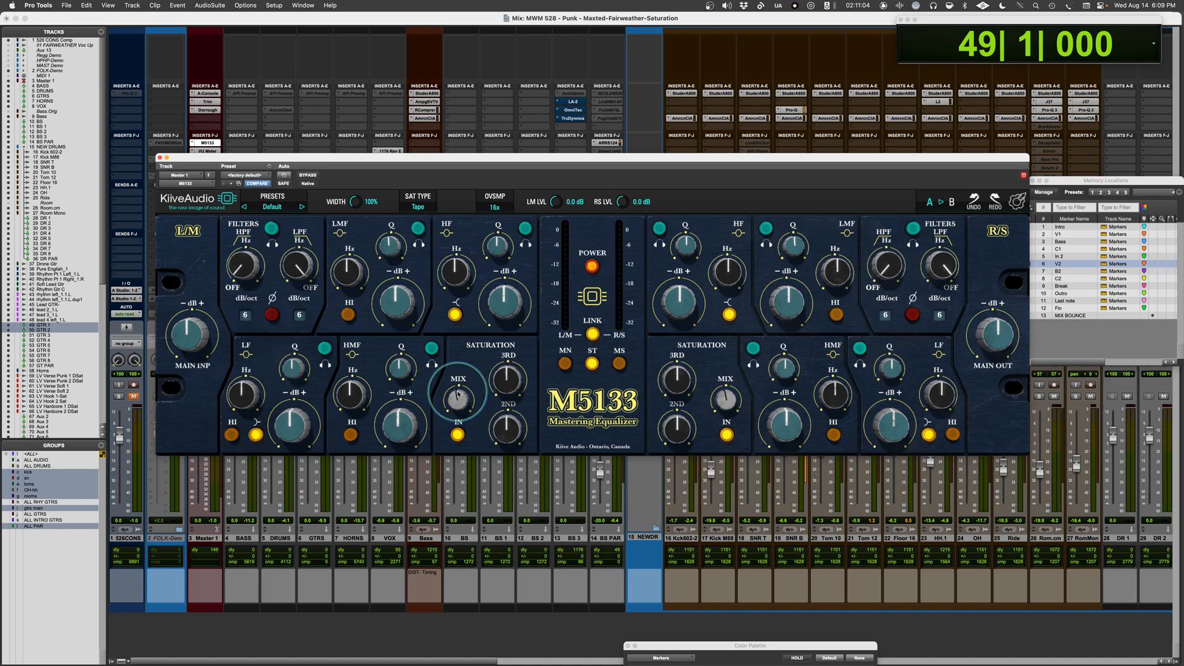
drag(457, 393, 435, 497)
click(457, 437)
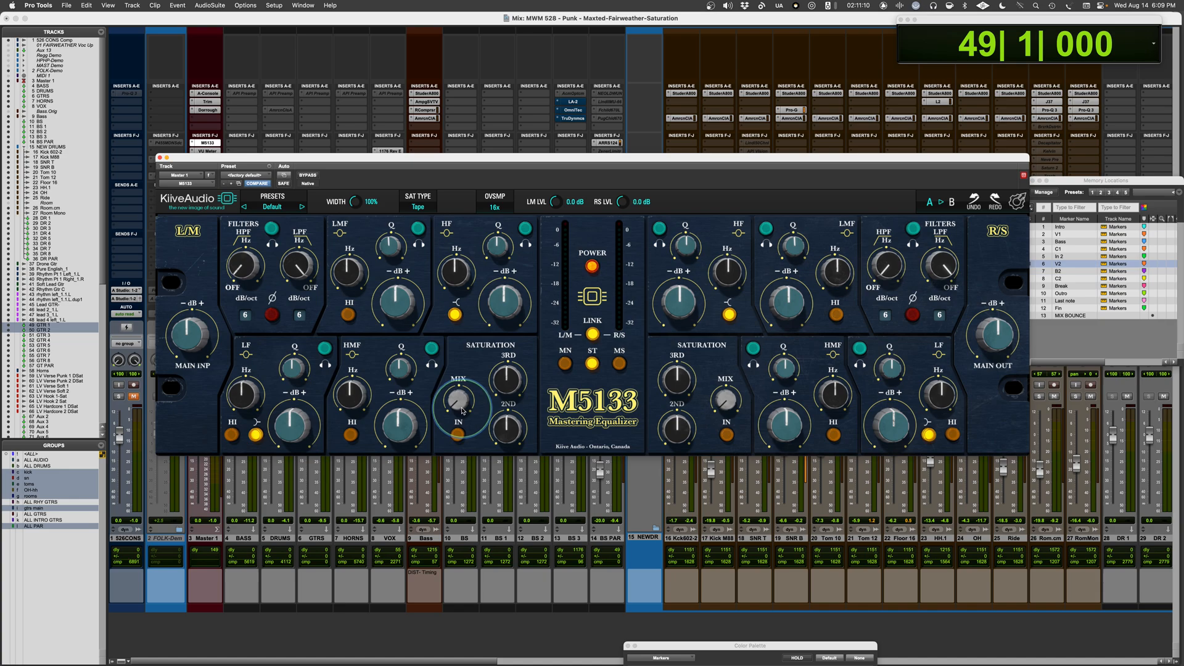
drag(462, 407, 470, 150)
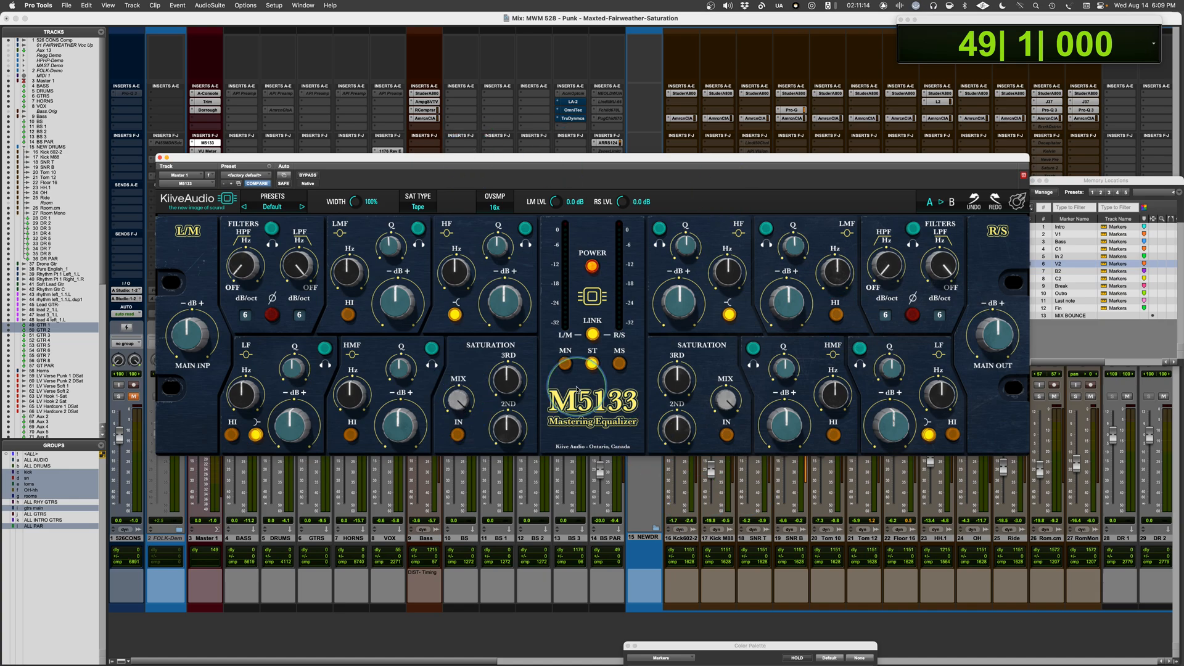
Step the high-pass and low-pass filter slopes from 6 dB/oct to the next option, and move the plugin window slightly lower.
click(589, 364)
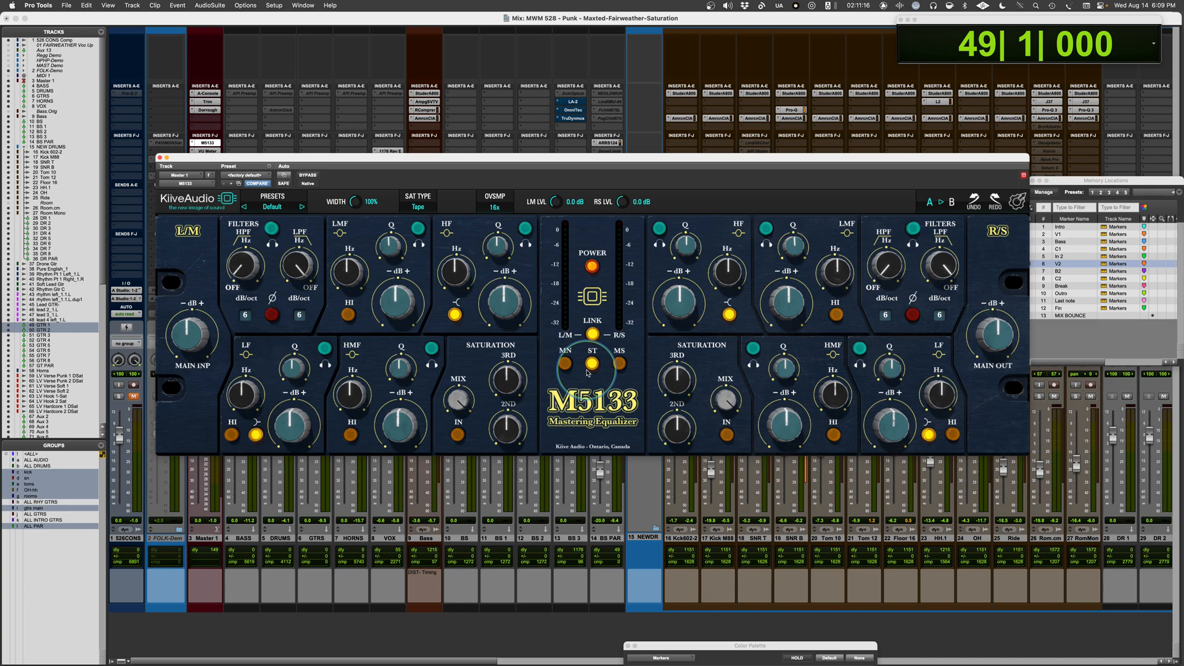
click(244, 316)
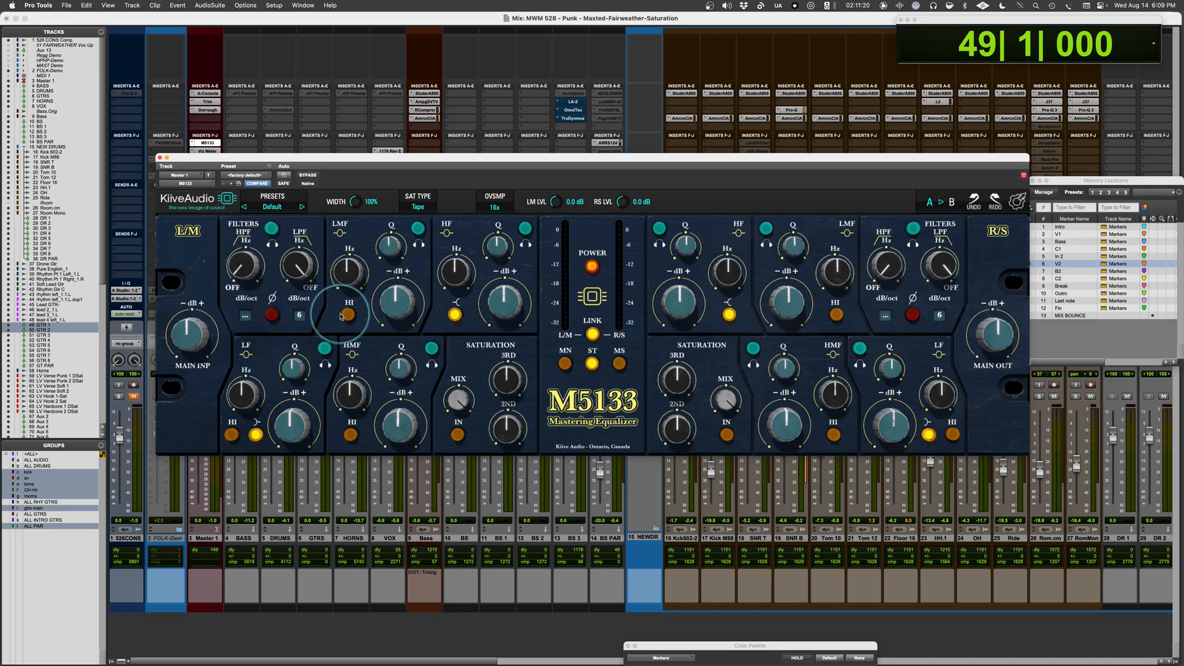
click(300, 316)
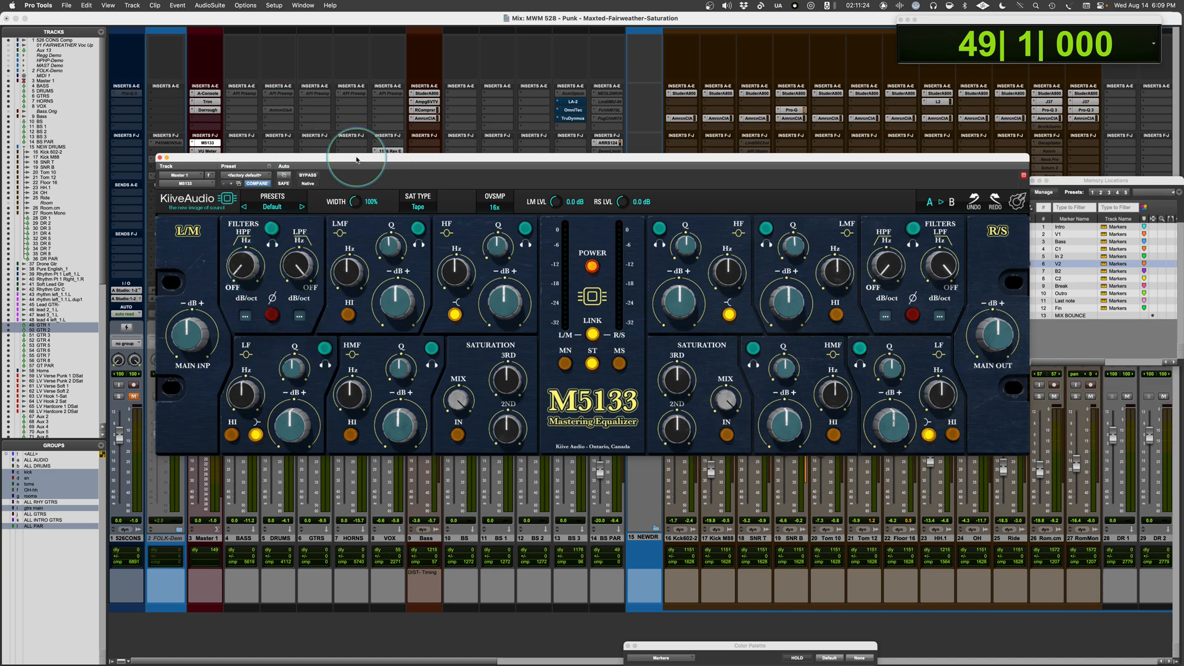
drag(356, 161, 391, 171)
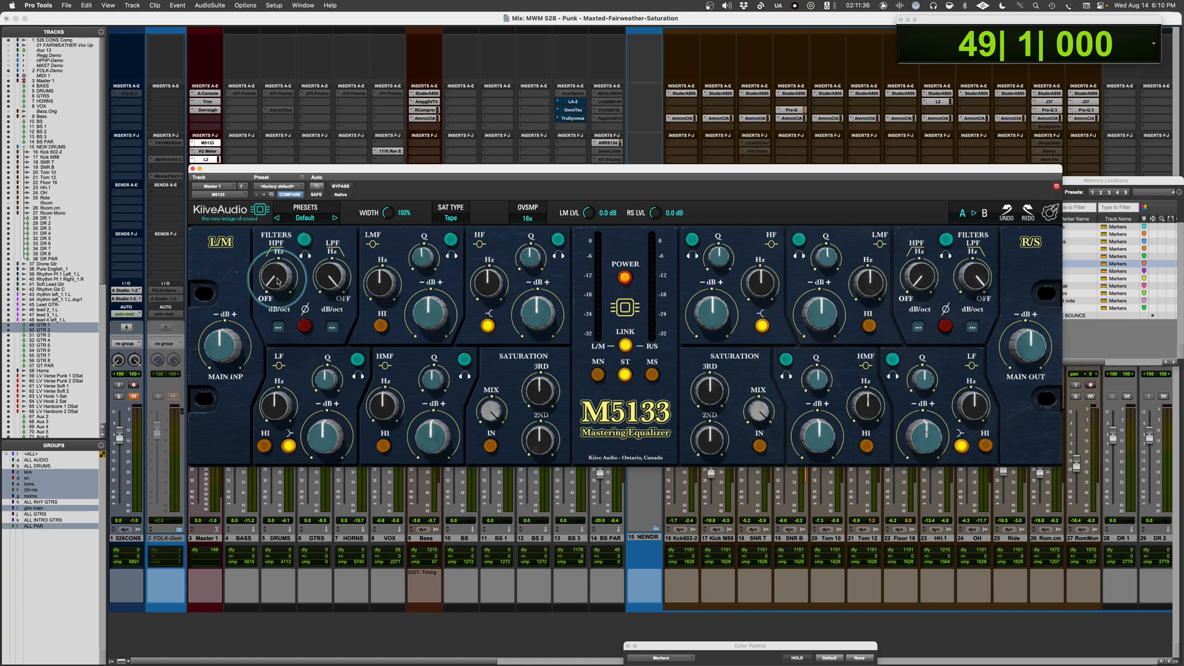
Raise the high-pass filter to between 30 and 40 Hz and slightly lower the low-pass filter during playback, and stop playback.
key(space)
drag(277, 282, 277, 250)
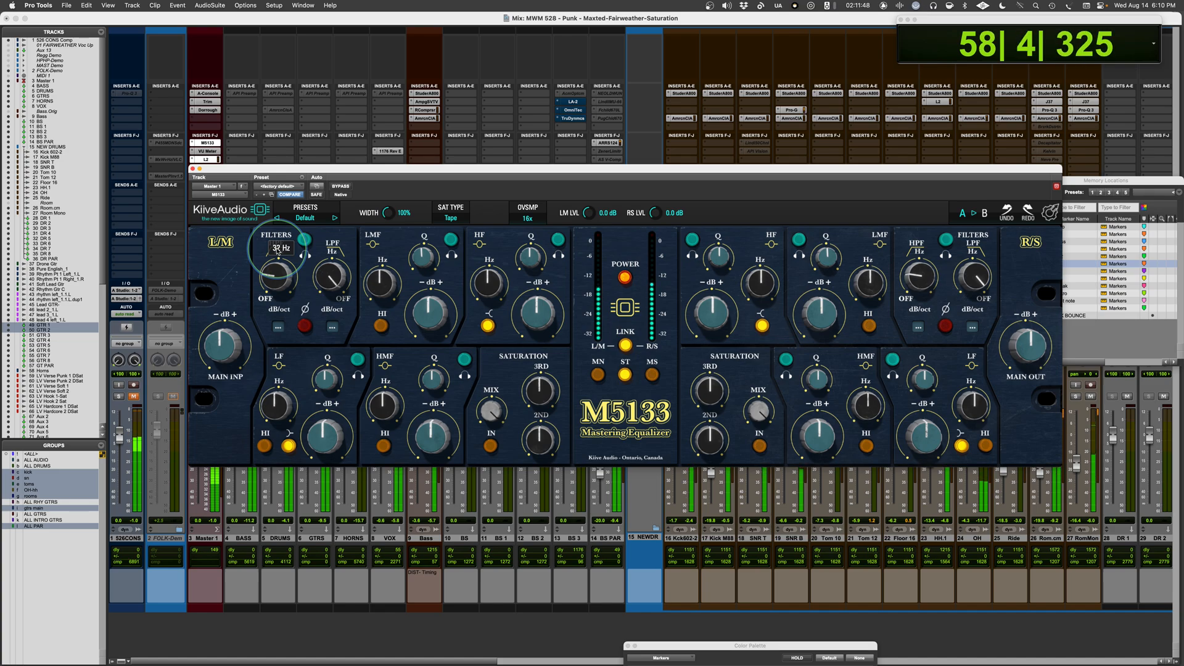
drag(334, 280, 331, 283)
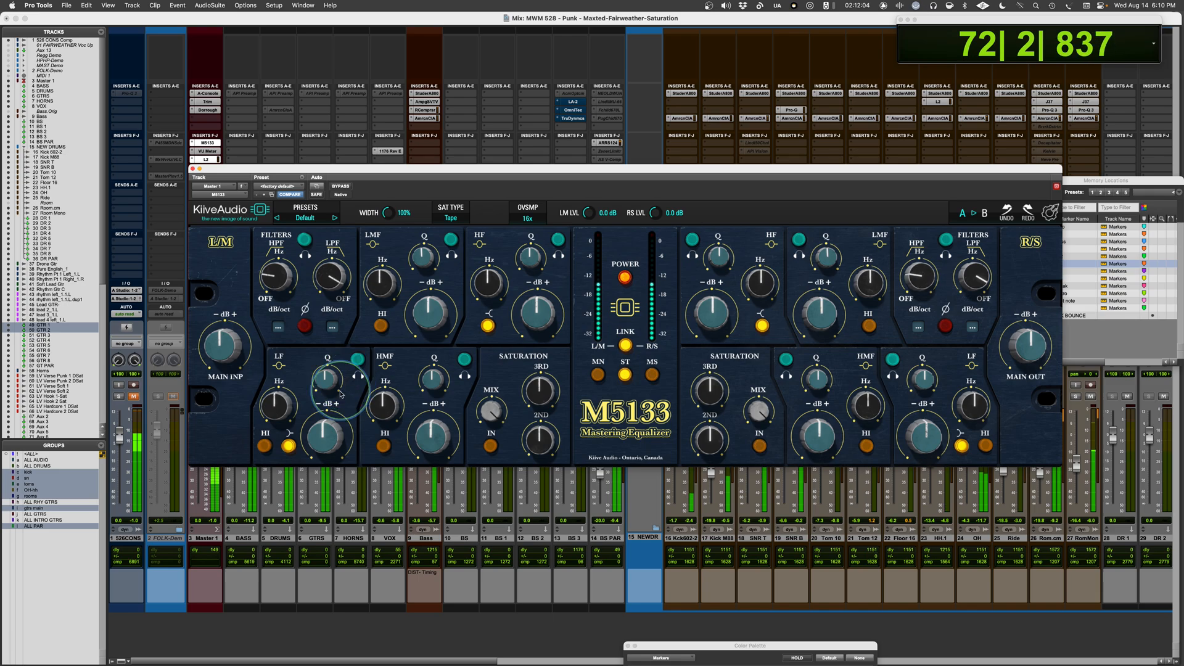
key(space)
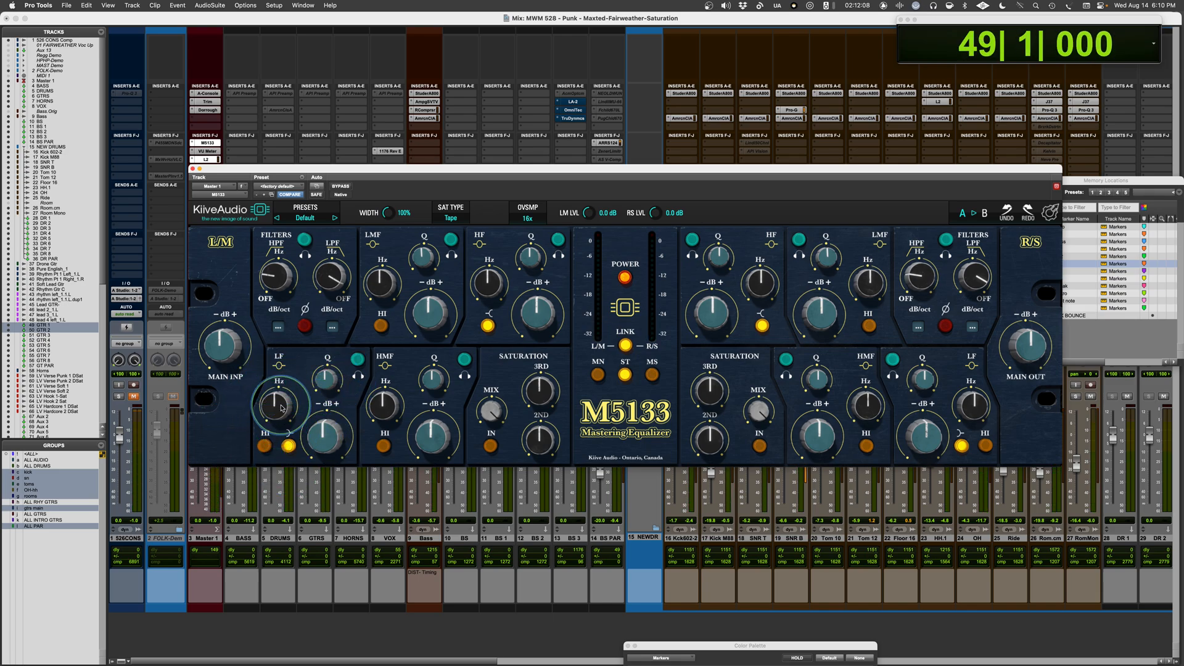
Switch the LF band from shelf to bell shape and boost its gain to about 1.2 dB.
click(287, 445)
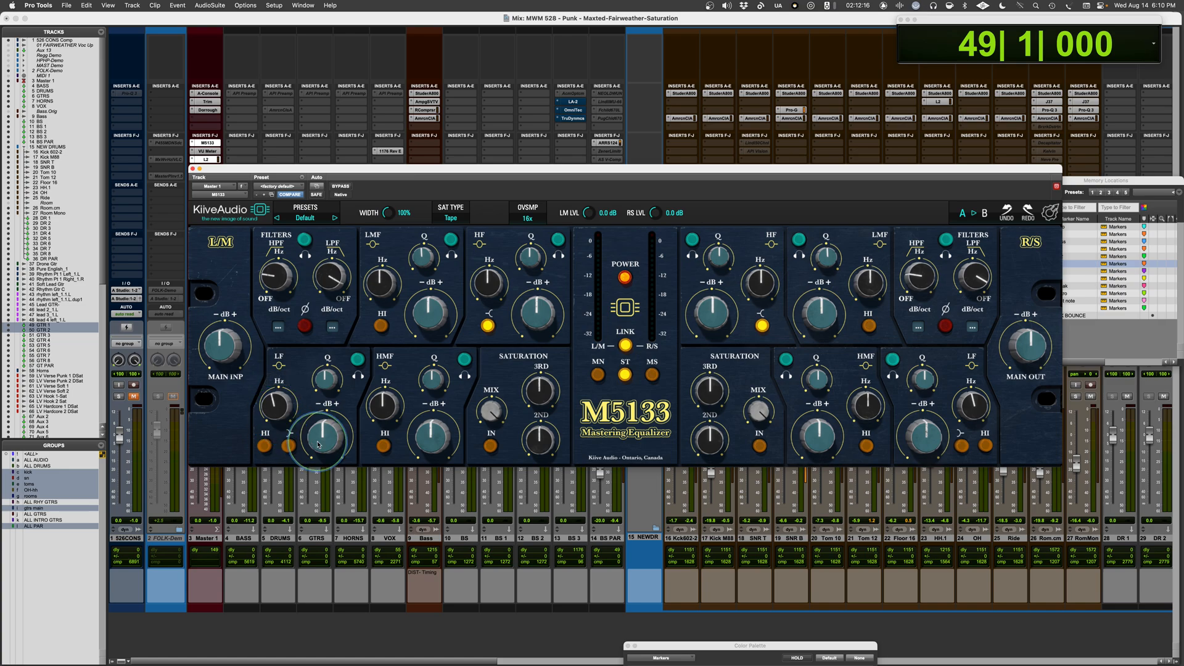
drag(318, 444, 320, 438)
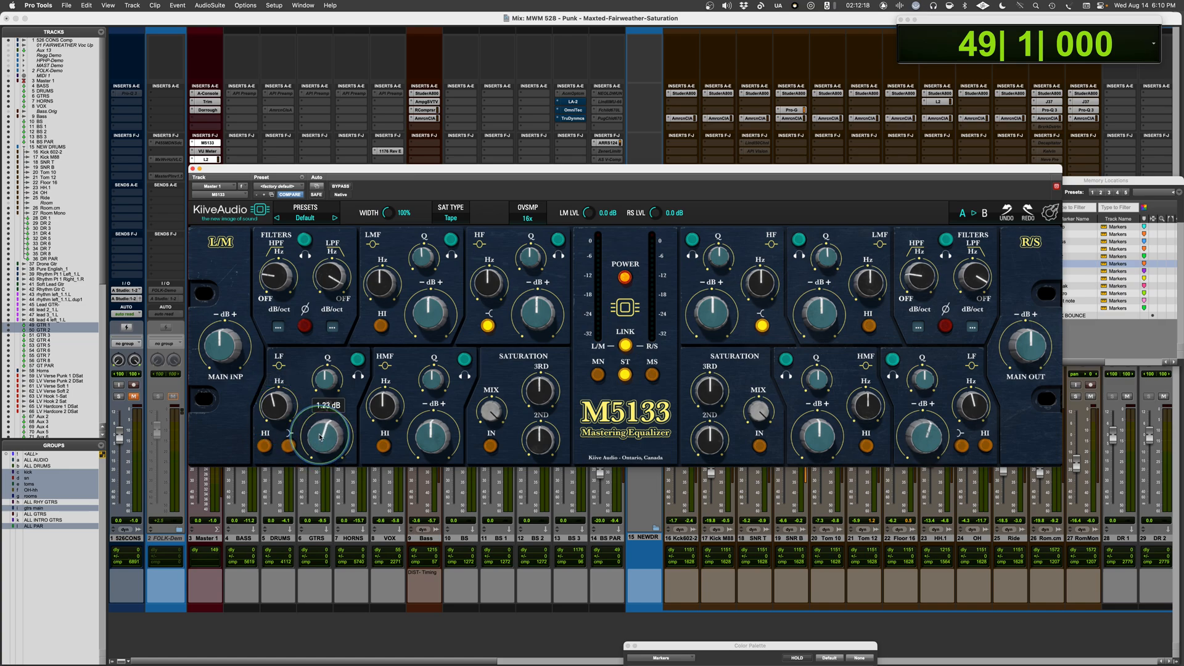
key(super+space)
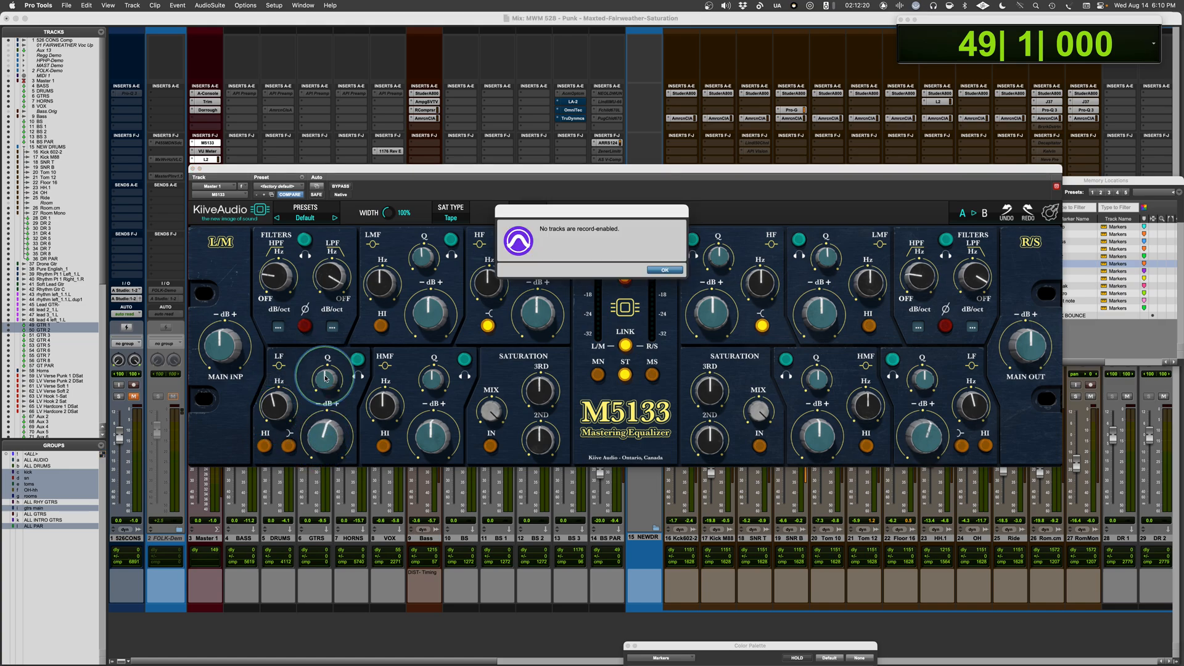
click(669, 270)
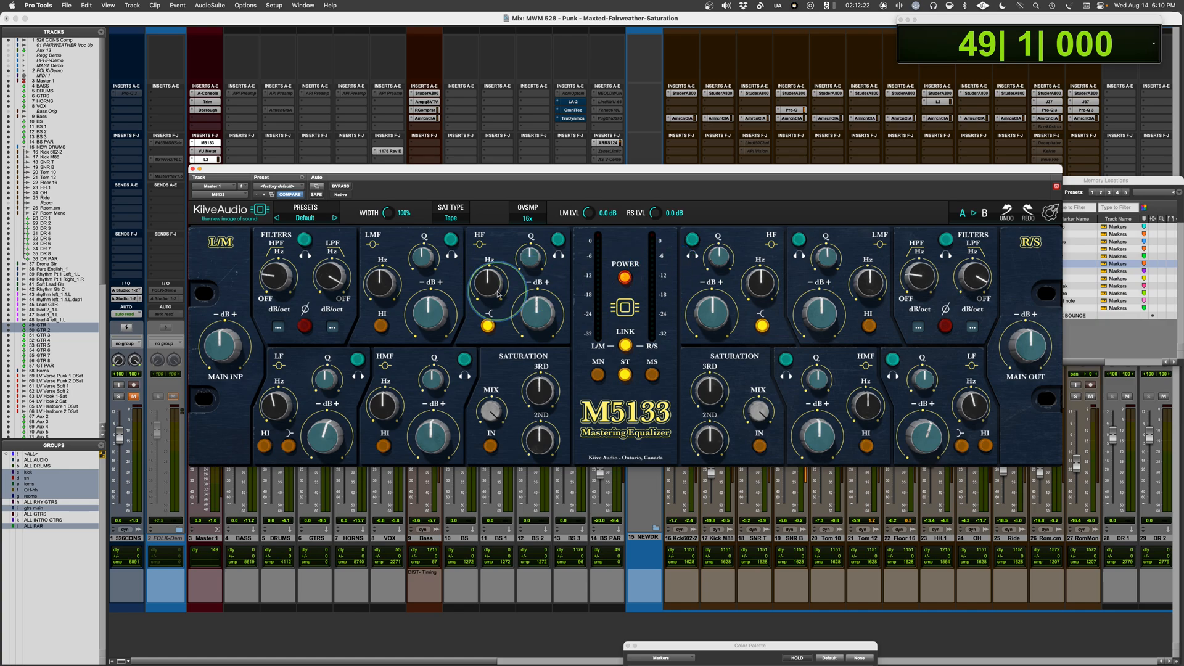
Play the mix while raising the LF band's Q, and stop playback.
key(space)
drag(315, 443, 315, 443)
drag(326, 379, 324, 360)
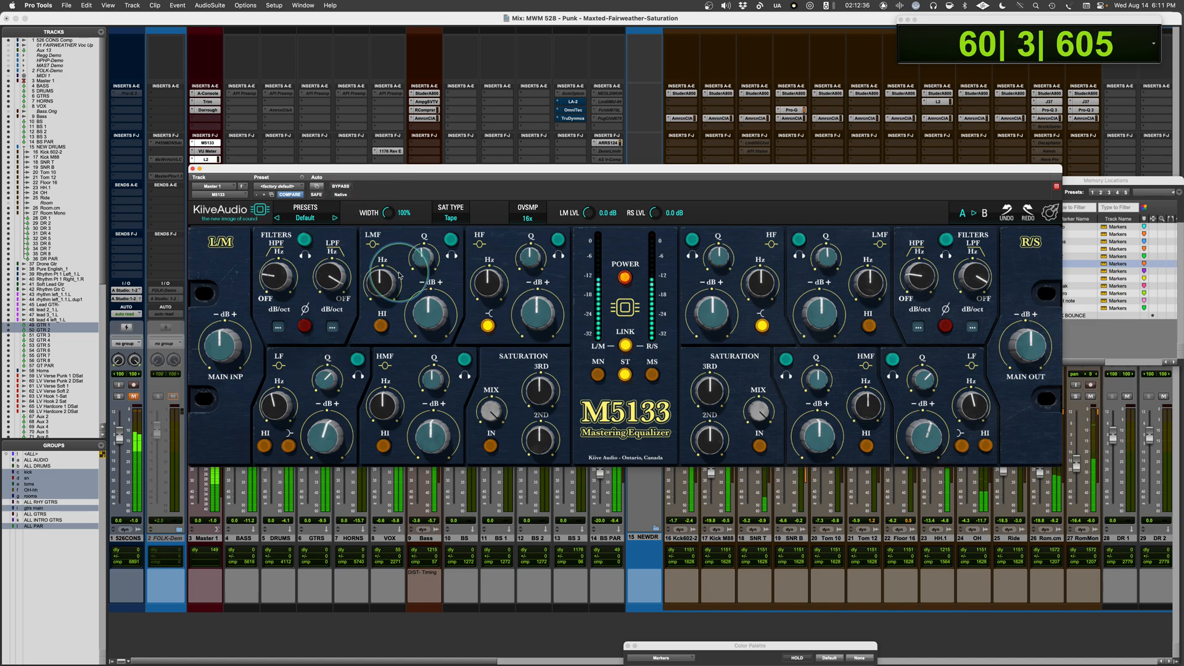
key(space)
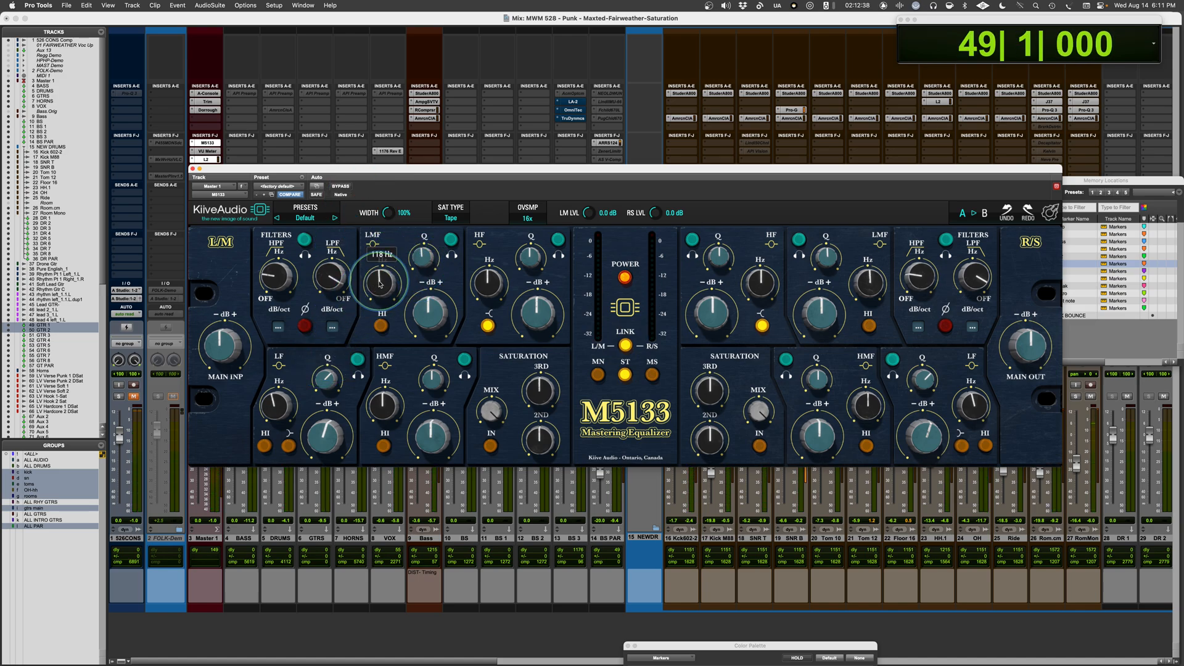
Raise the LMF band's frequency and cut its gain to about -1 dB with the mix playing.
drag(378, 275, 427, 320)
key(space)
key(space)
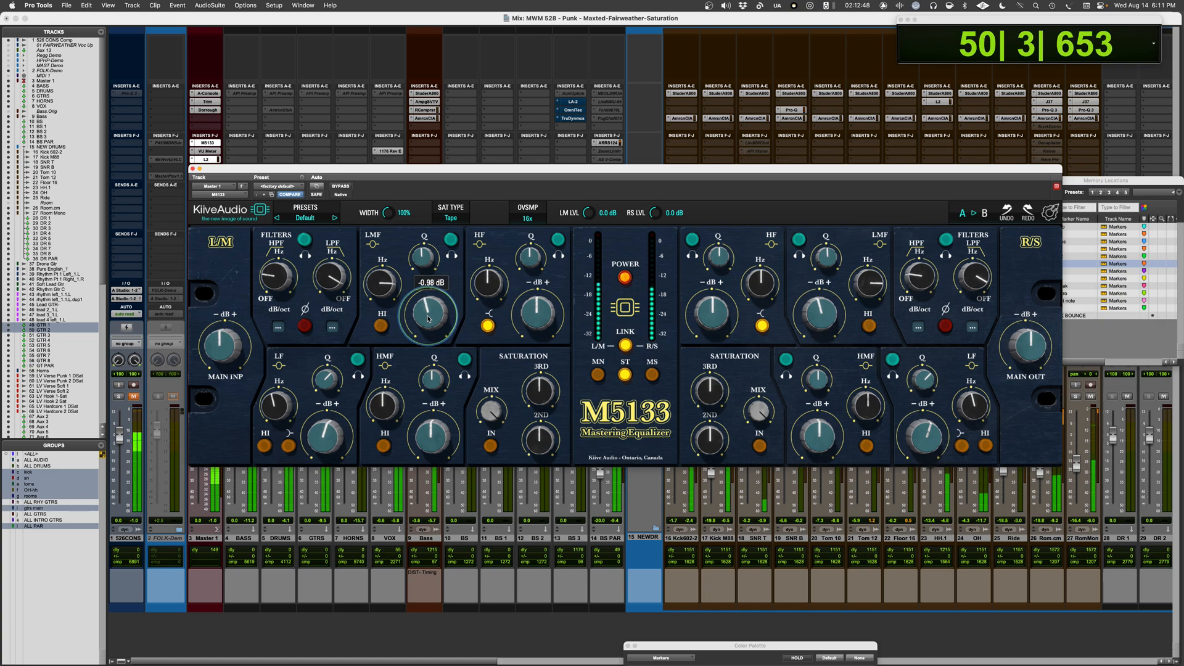
Compare the low and low-mid adjustments by powering the equalizer off and on twice during playback.
click(625, 278)
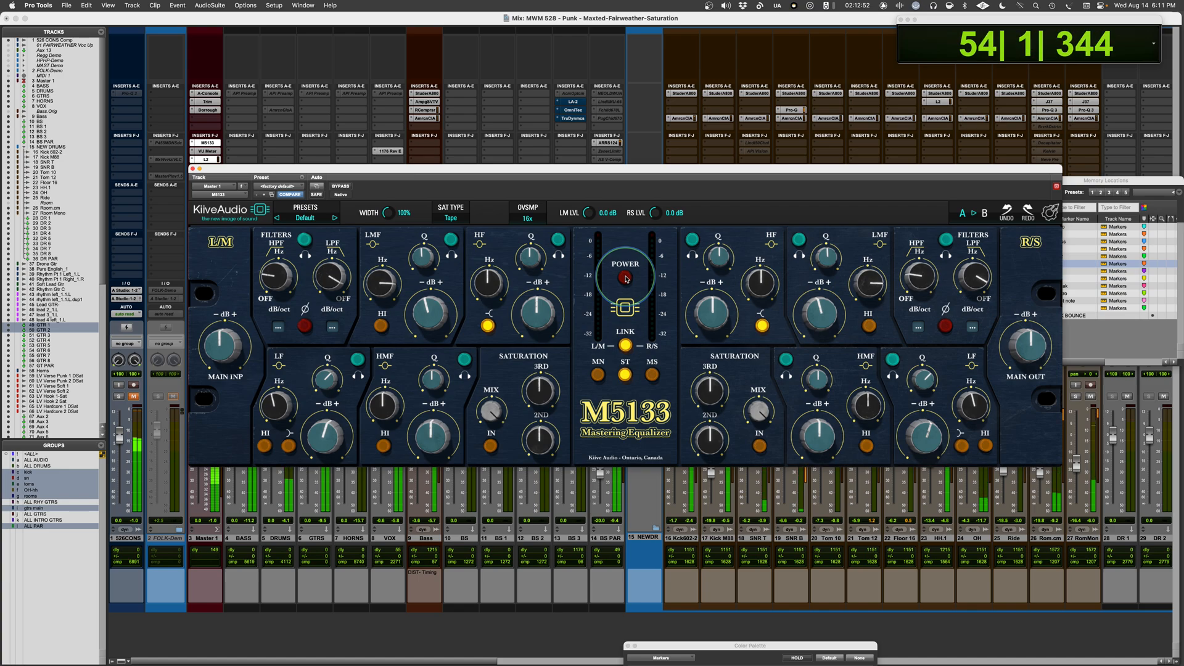
click(625, 278)
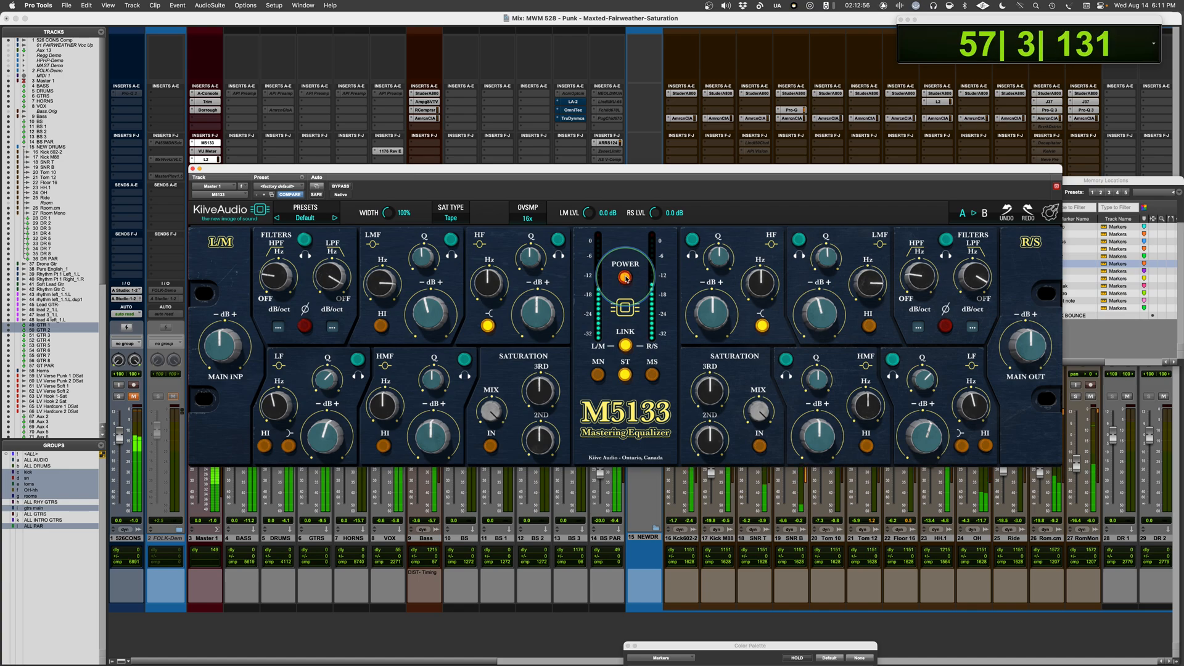
click(626, 278)
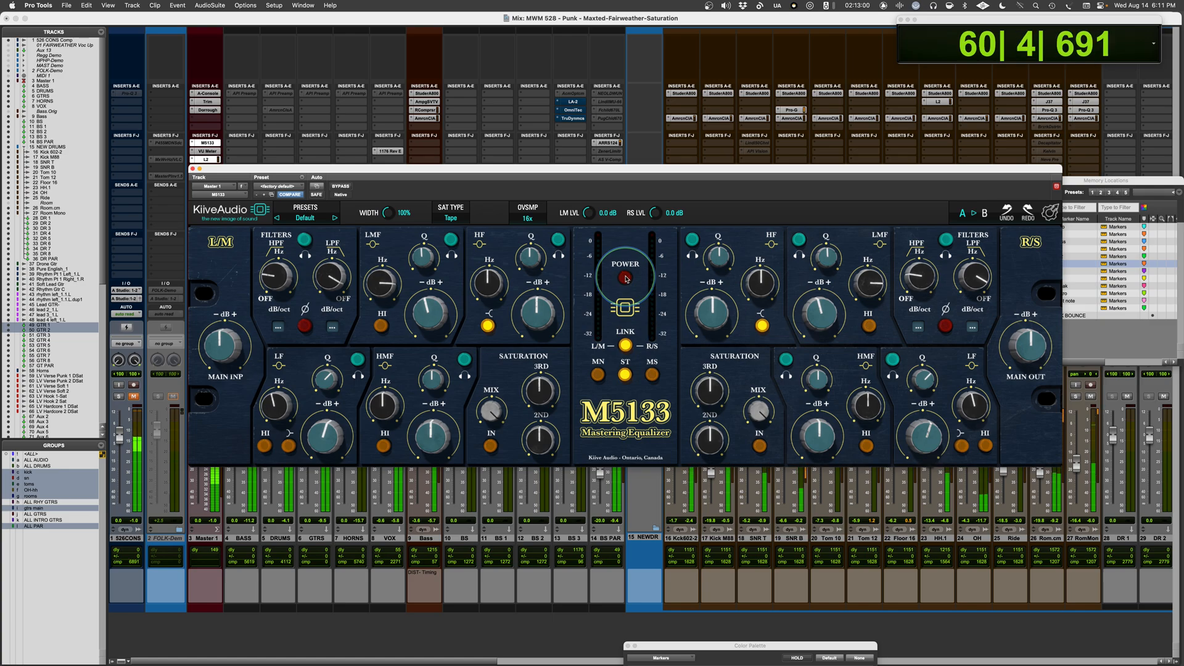
click(626, 278)
Set the HF band to maximum frequency in bell shape, adjust its Q, and give it a moderate gain boost.
mouse_move(489, 290)
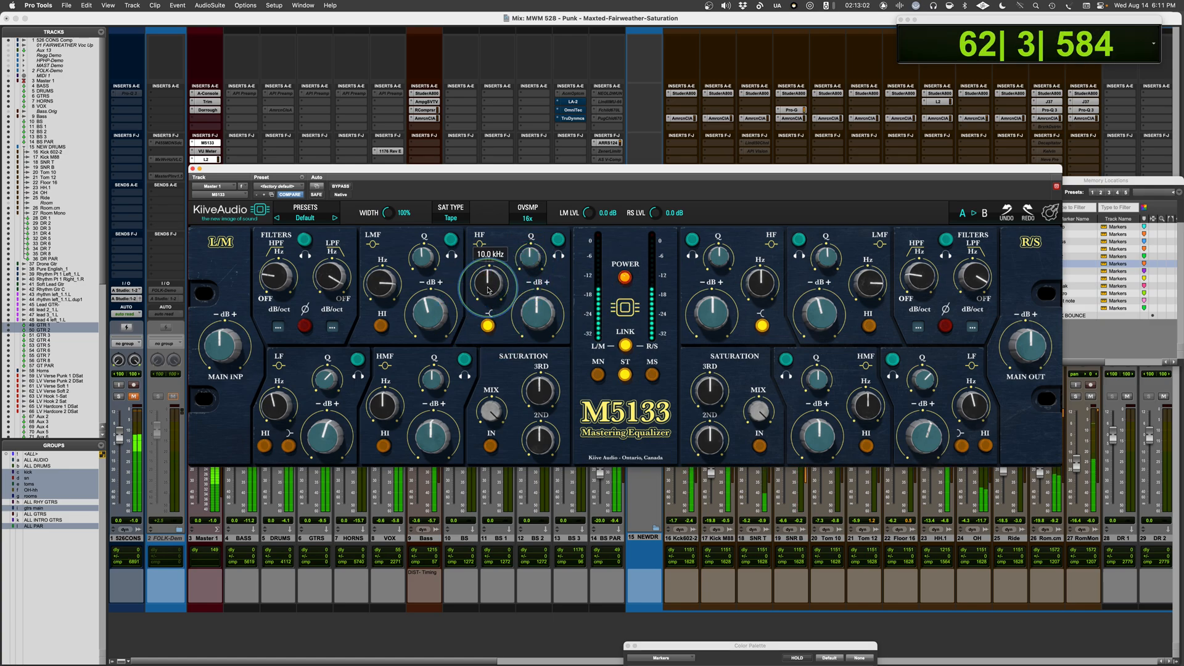
drag(489, 290, 537, 290)
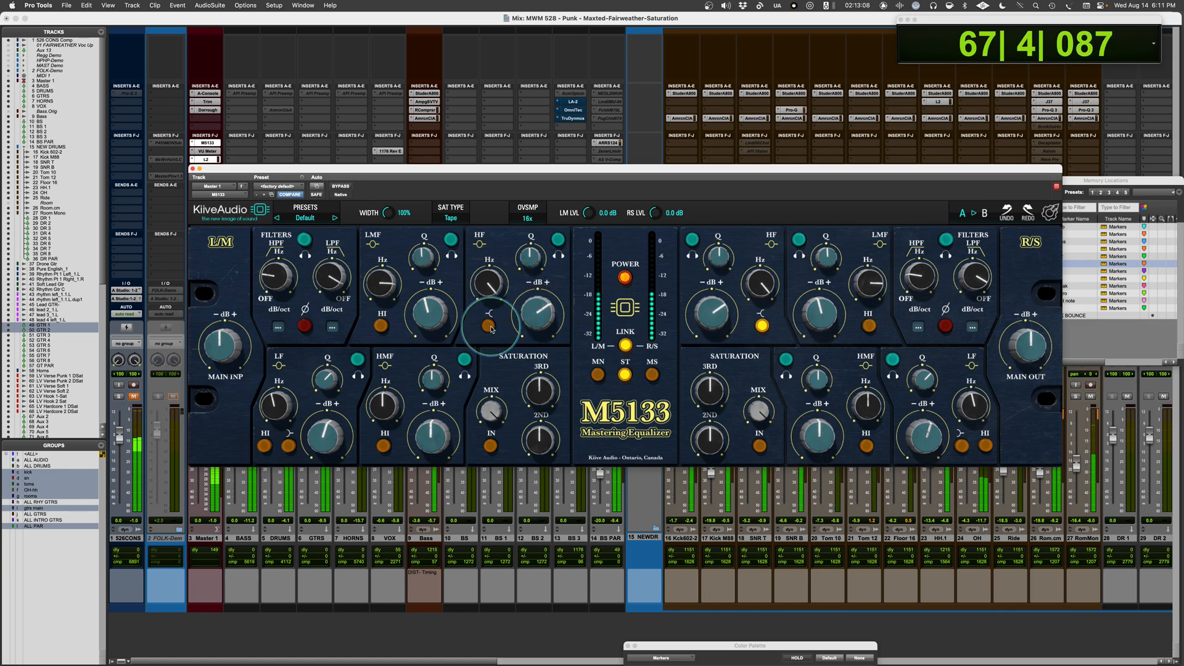
click(489, 326)
drag(524, 256, 520, 227)
drag(536, 295, 536, 317)
Compare the mix including the HF boost by switching the equalizer's power off and on twice.
click(628, 276)
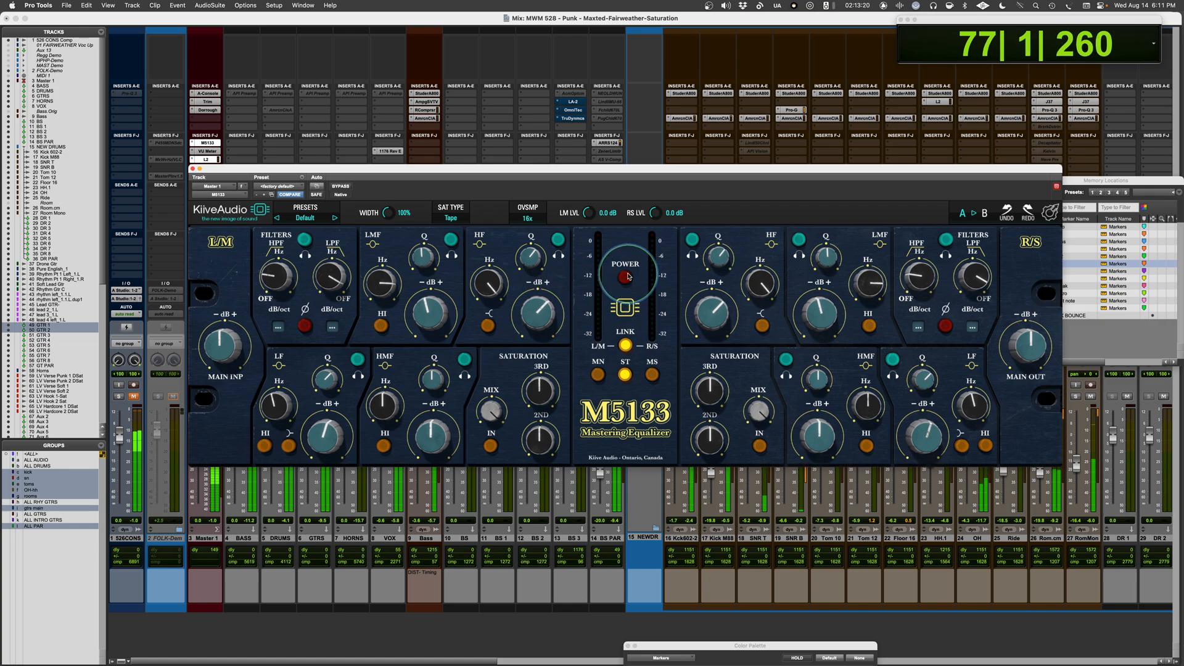
click(628, 276)
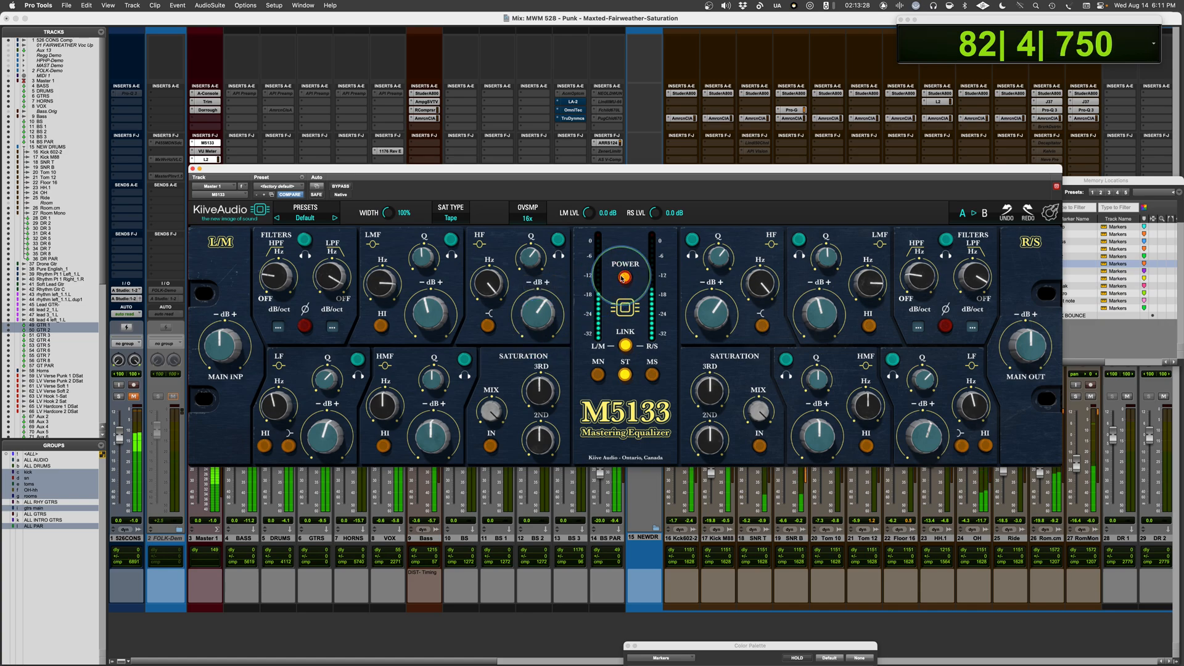
click(624, 277)
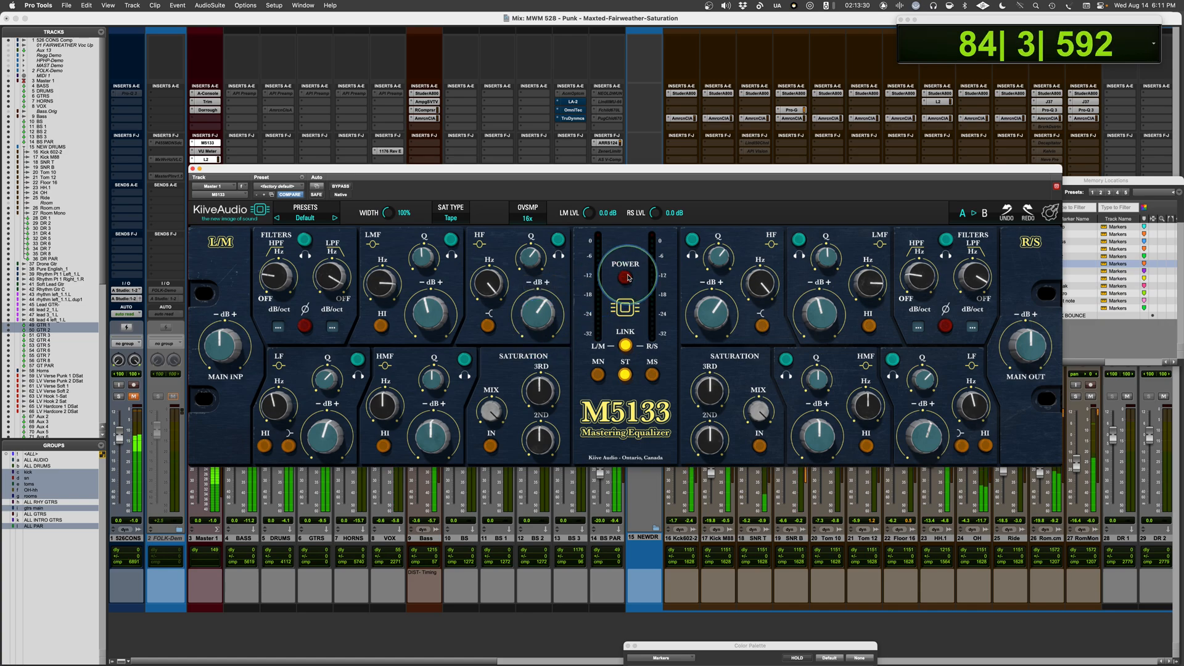
click(628, 277)
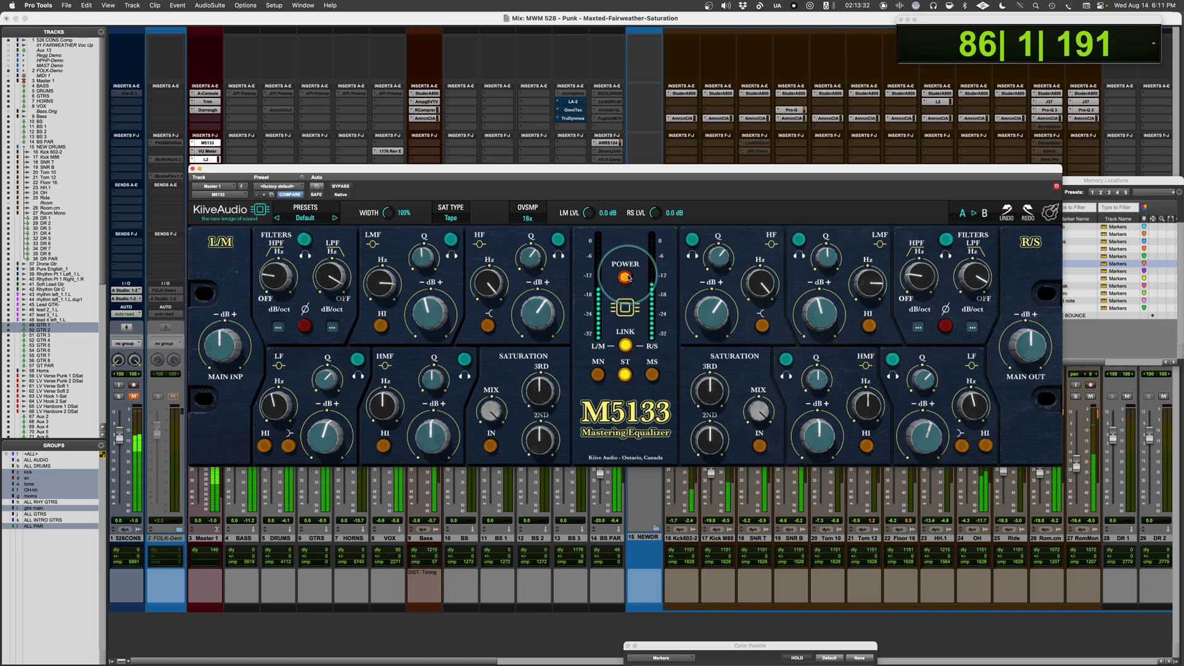
Compare the mix with the plugin insert bypassed and active, leave it active, and stop playback.
click(341, 186)
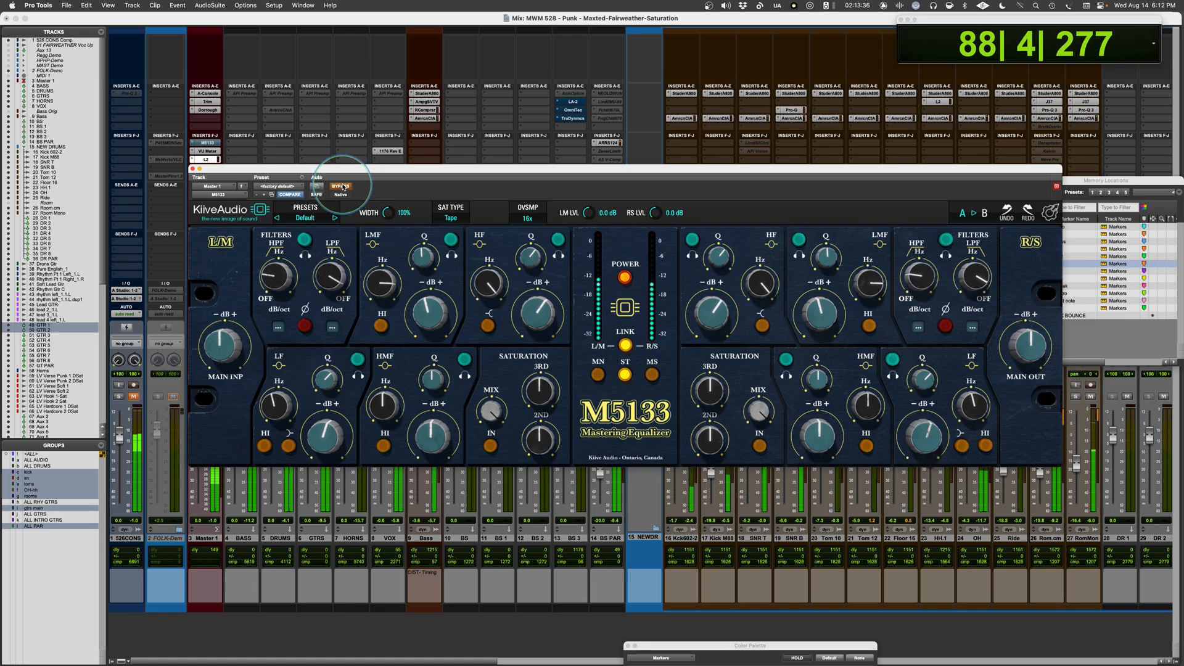
click(343, 187)
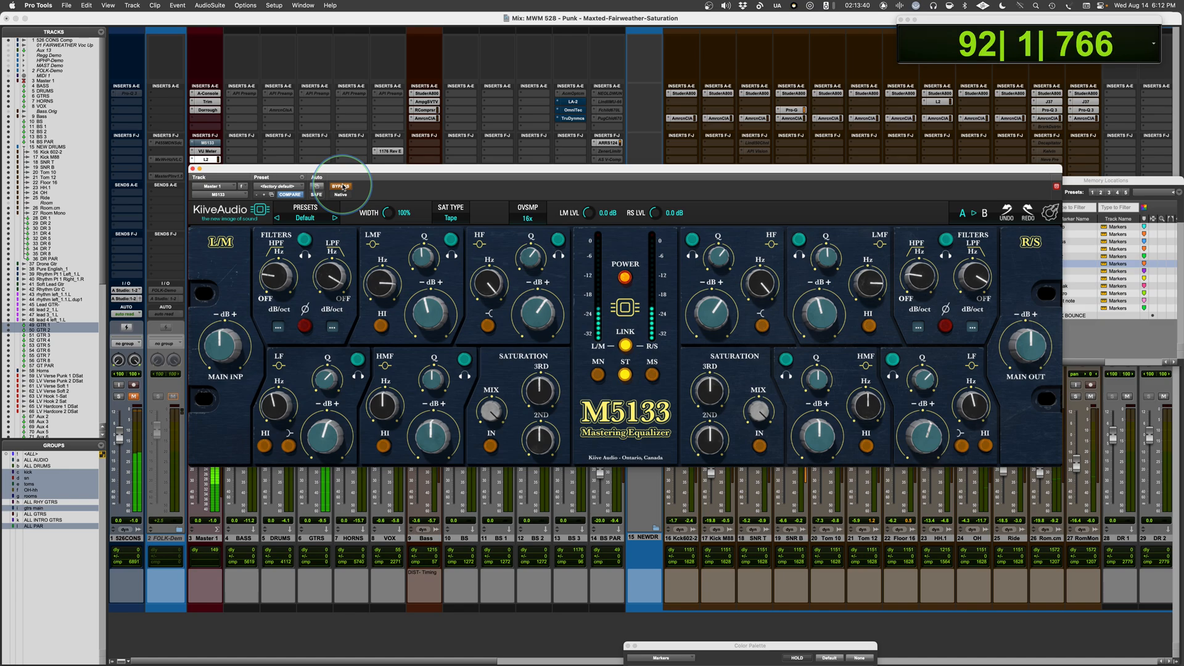
click(343, 187)
click(344, 186)
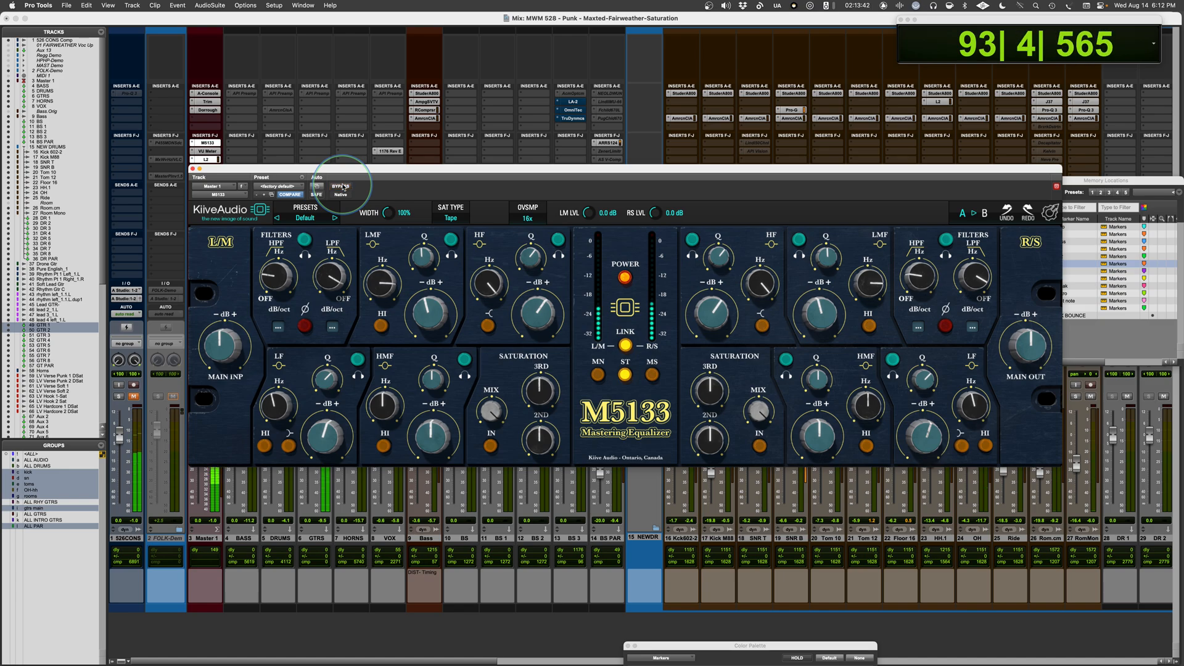
key(space)
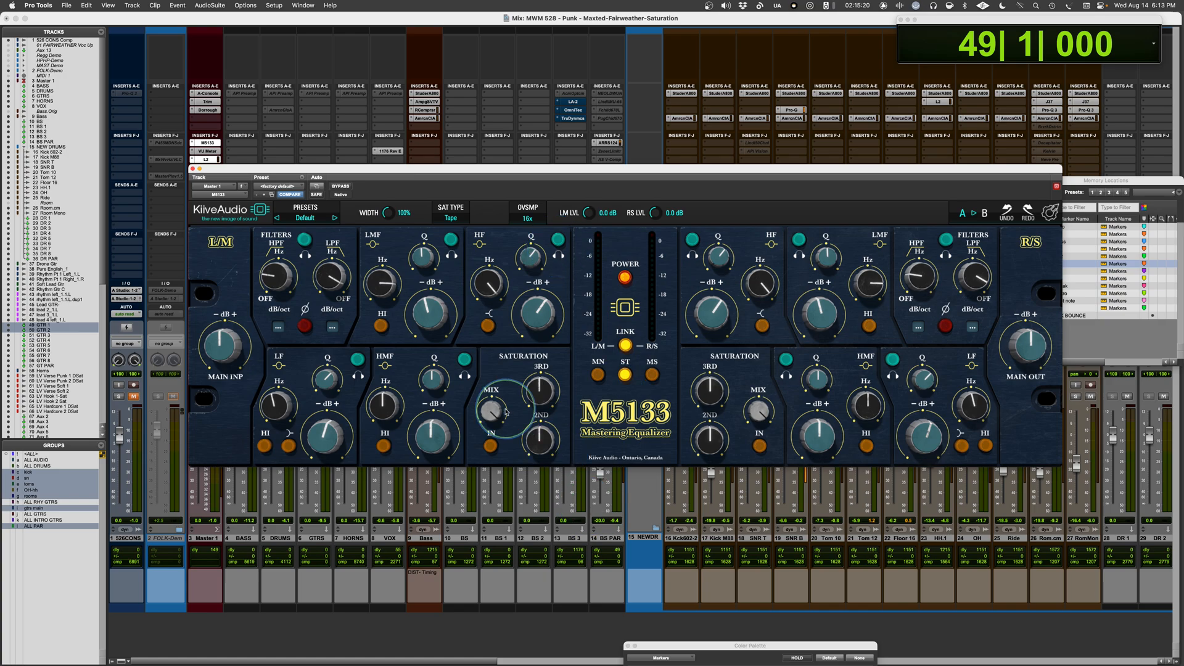
Set the saturation type to Transformer, engage the saturation section, and play the mix while raising the third-harmonic amount.
click(450, 215)
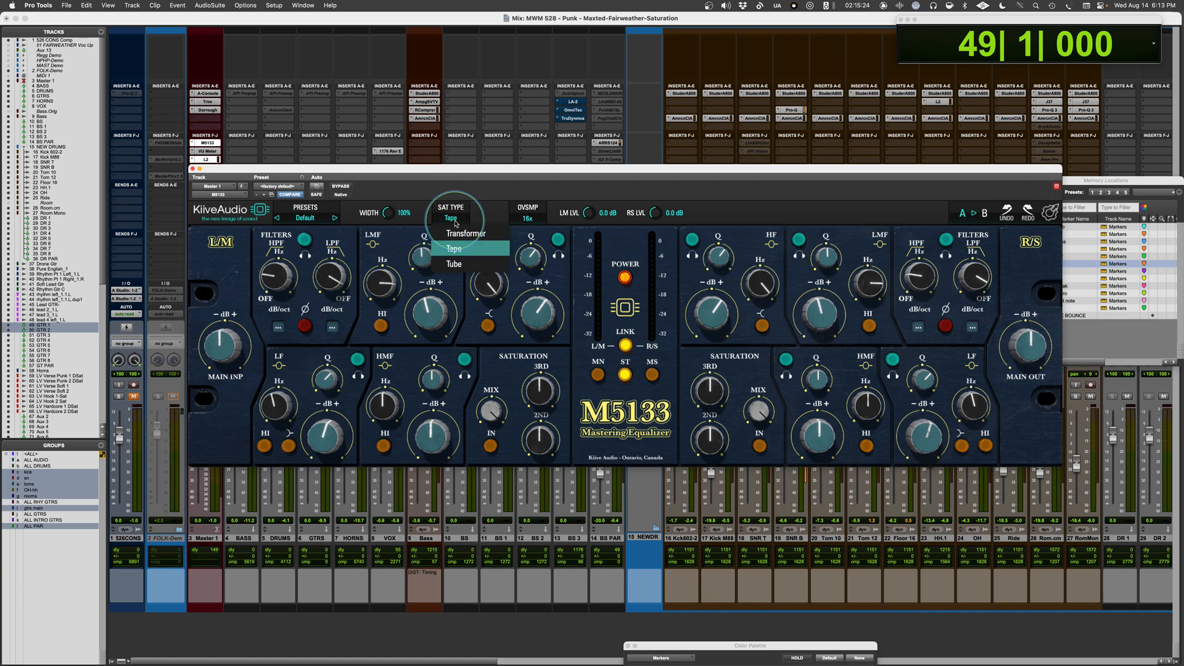
click(466, 234)
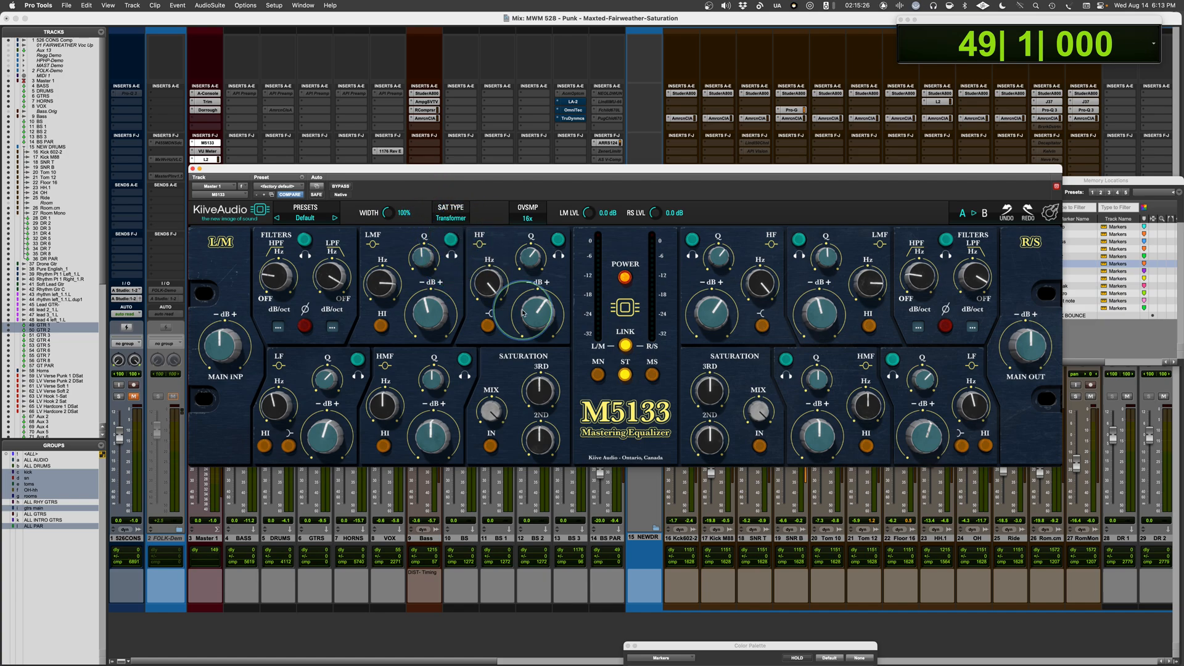
click(490, 446)
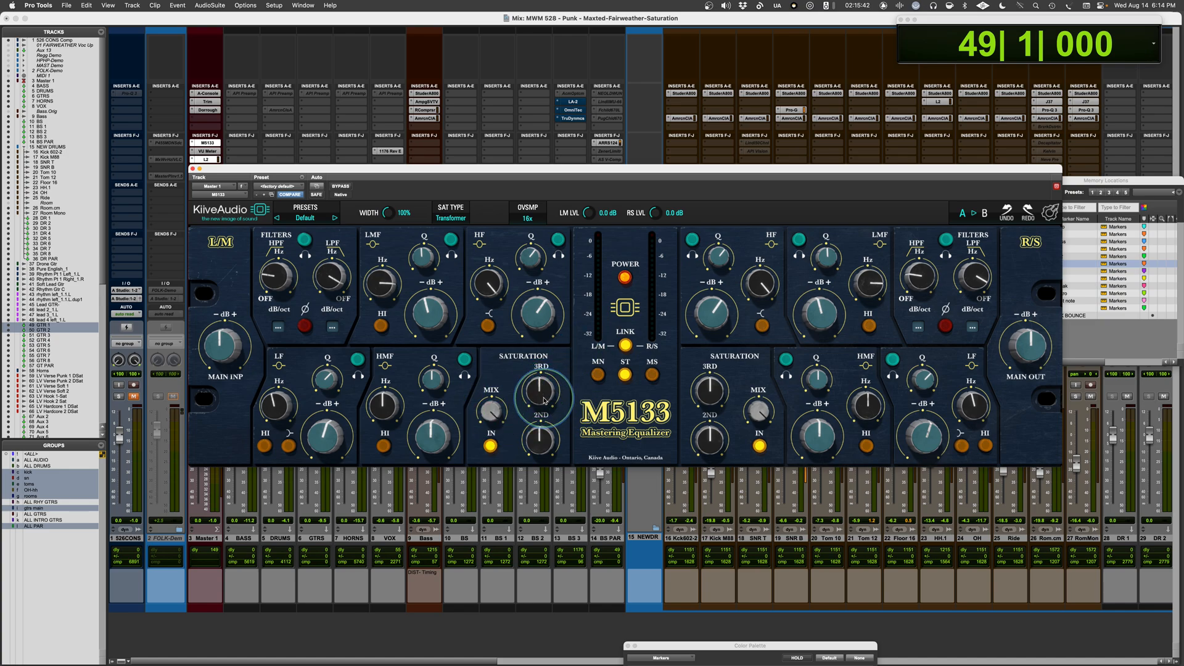
key(space)
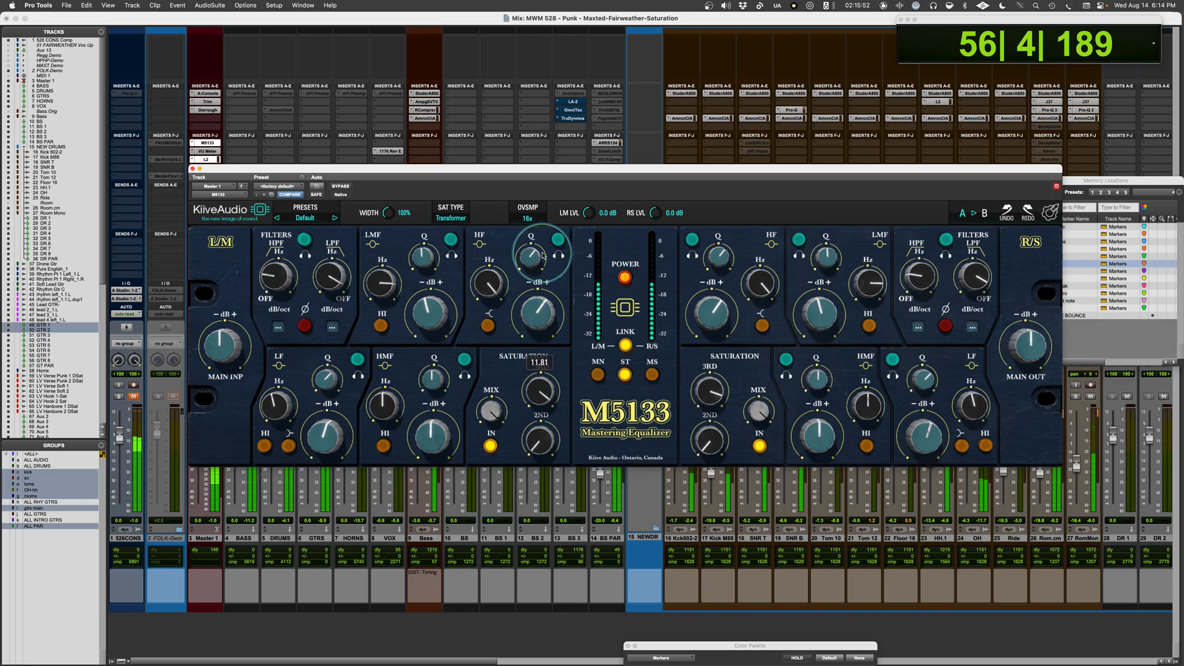
Audition Tape saturation while adjusting the second-harmonic amount, switch the type to Tube, and leave saturation engaged.
click(451, 216)
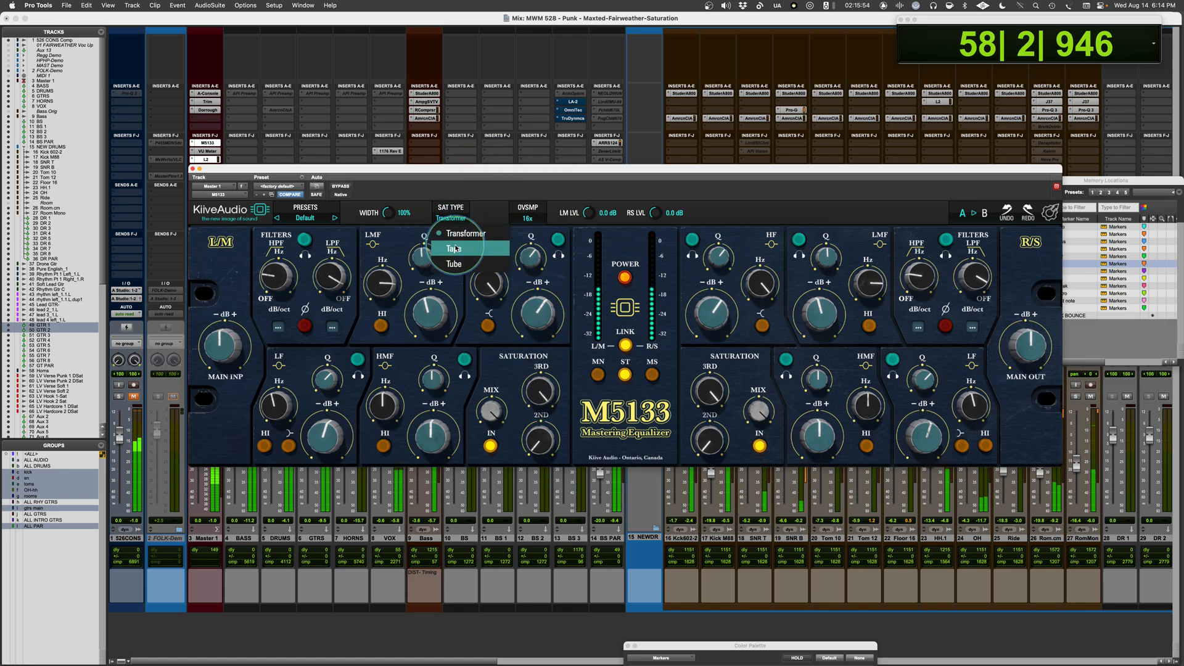
click(454, 249)
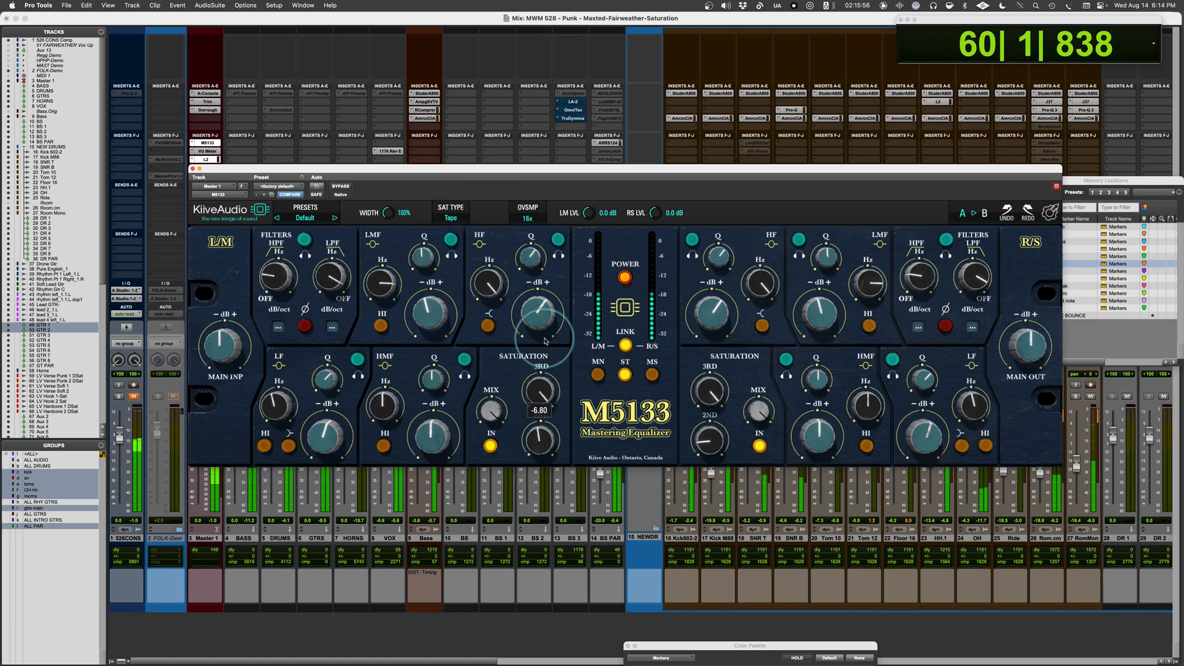
click(451, 216)
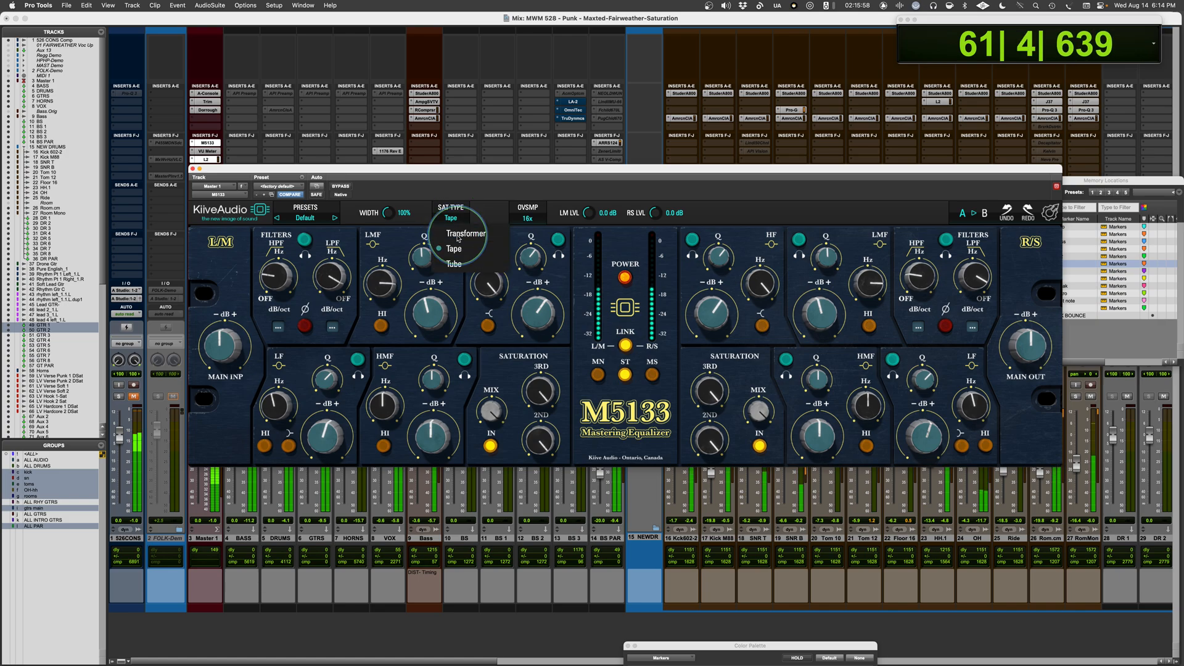
click(457, 264)
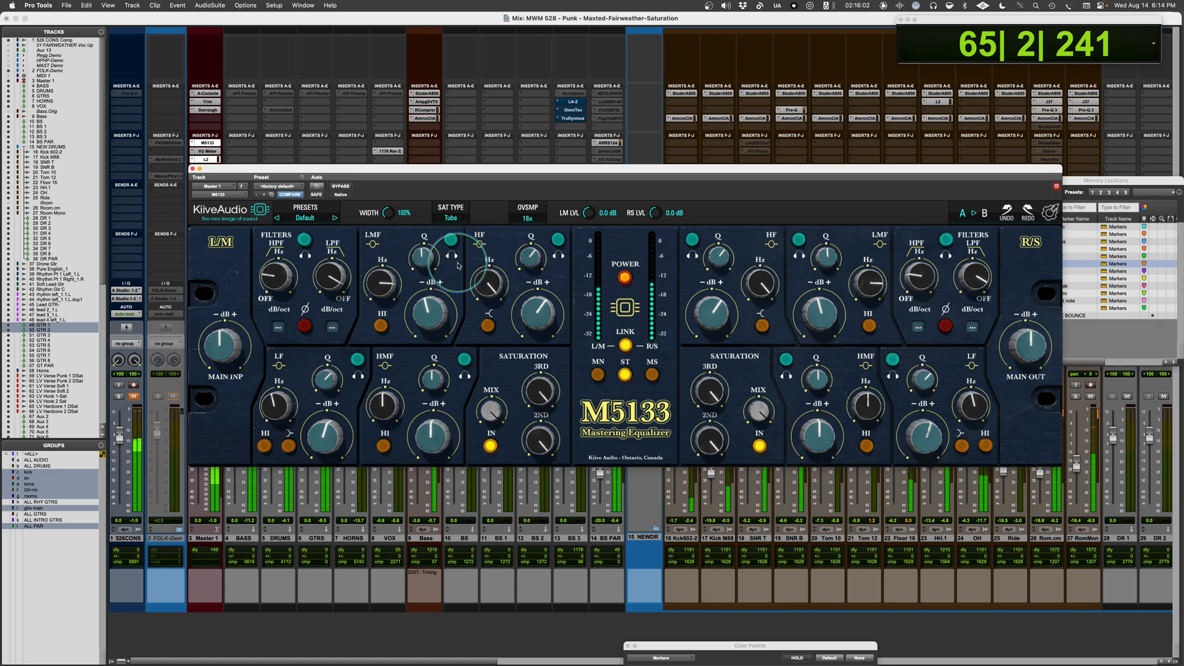
click(490, 447)
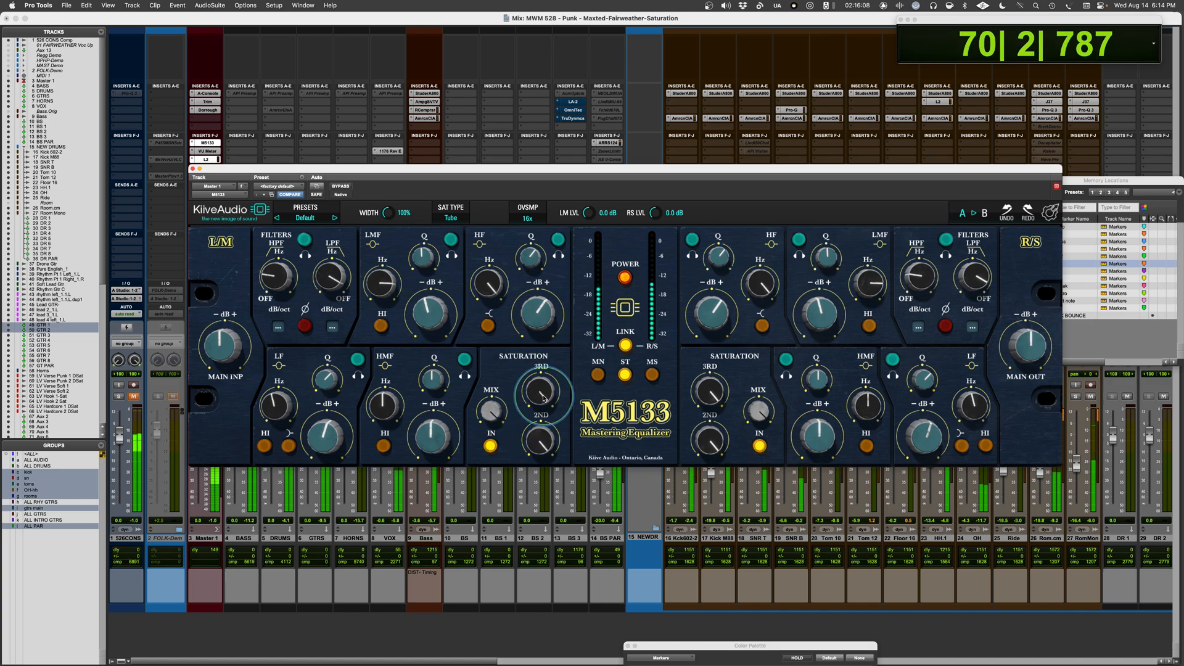
Compare the Transformer, Tape and Tube saturation types during playback, return to Tube, and stop playback.
click(451, 215)
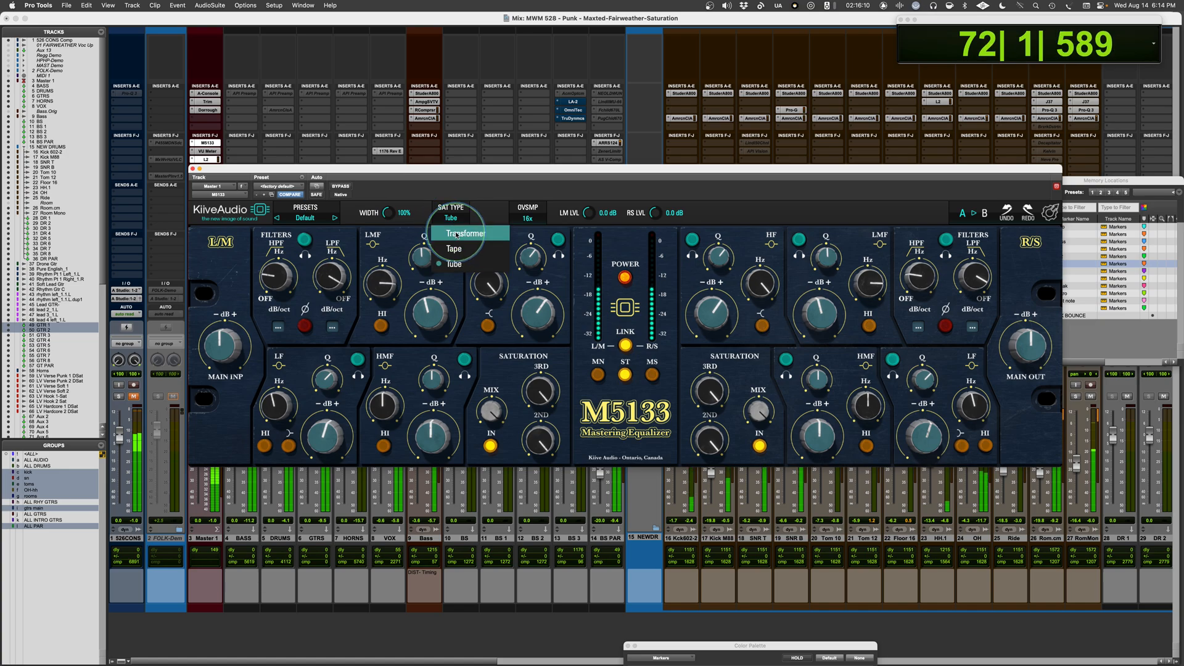
click(456, 235)
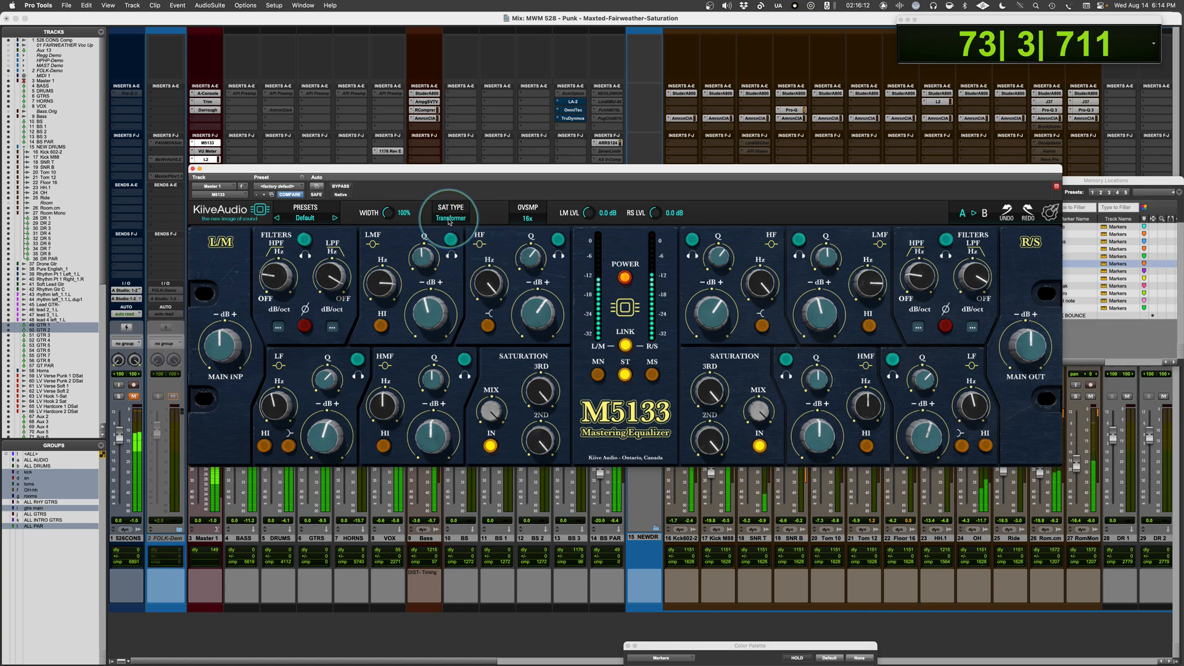
click(451, 219)
click(455, 246)
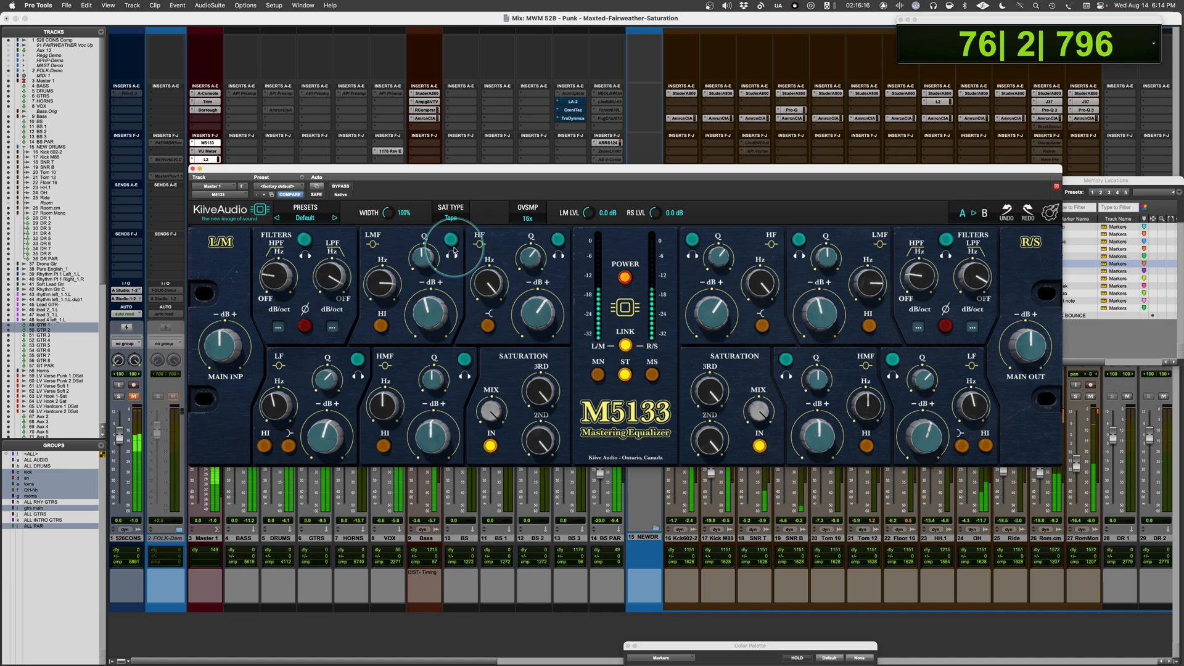
click(450, 218)
click(451, 267)
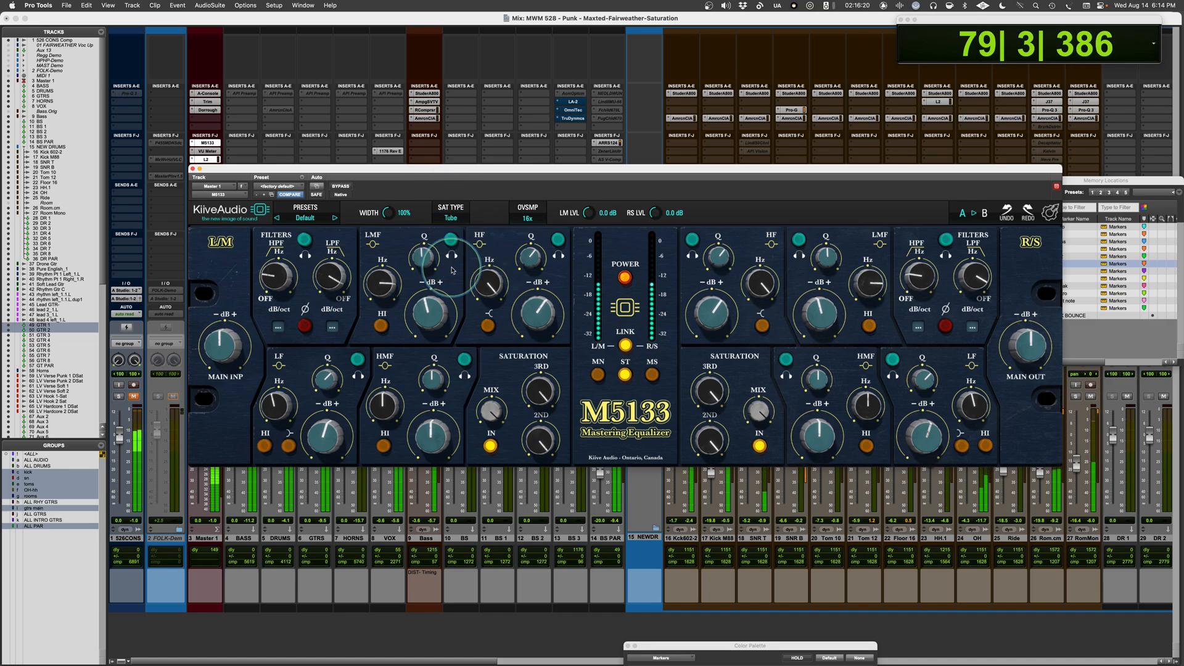
click(451, 219)
click(462, 234)
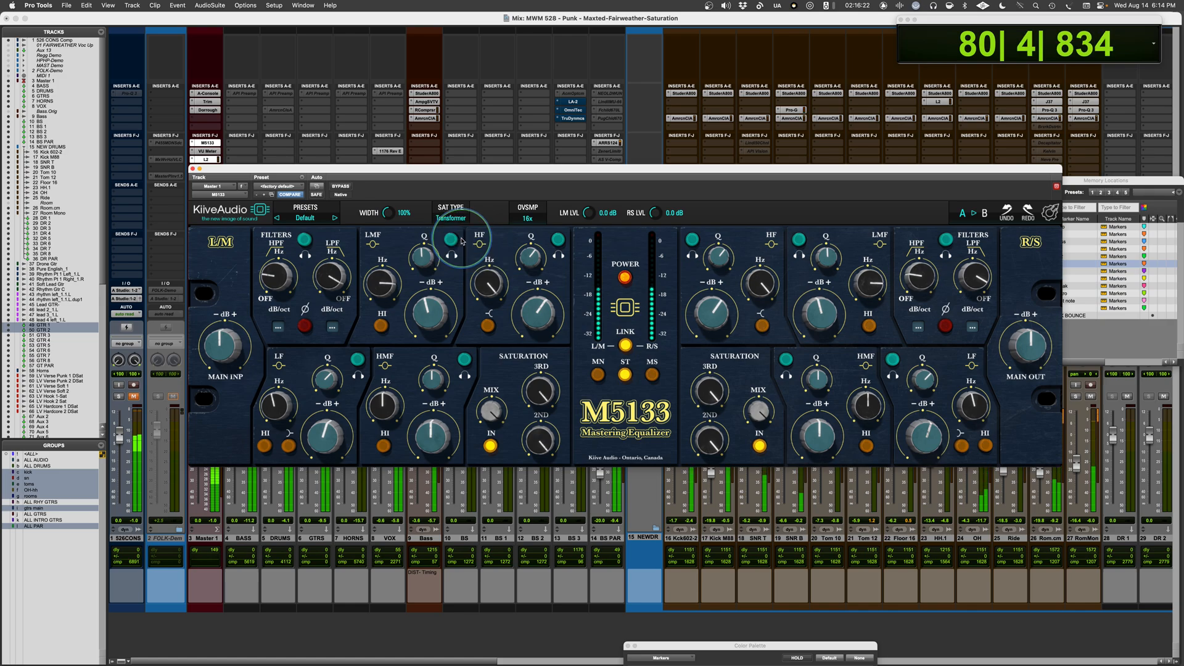
click(451, 217)
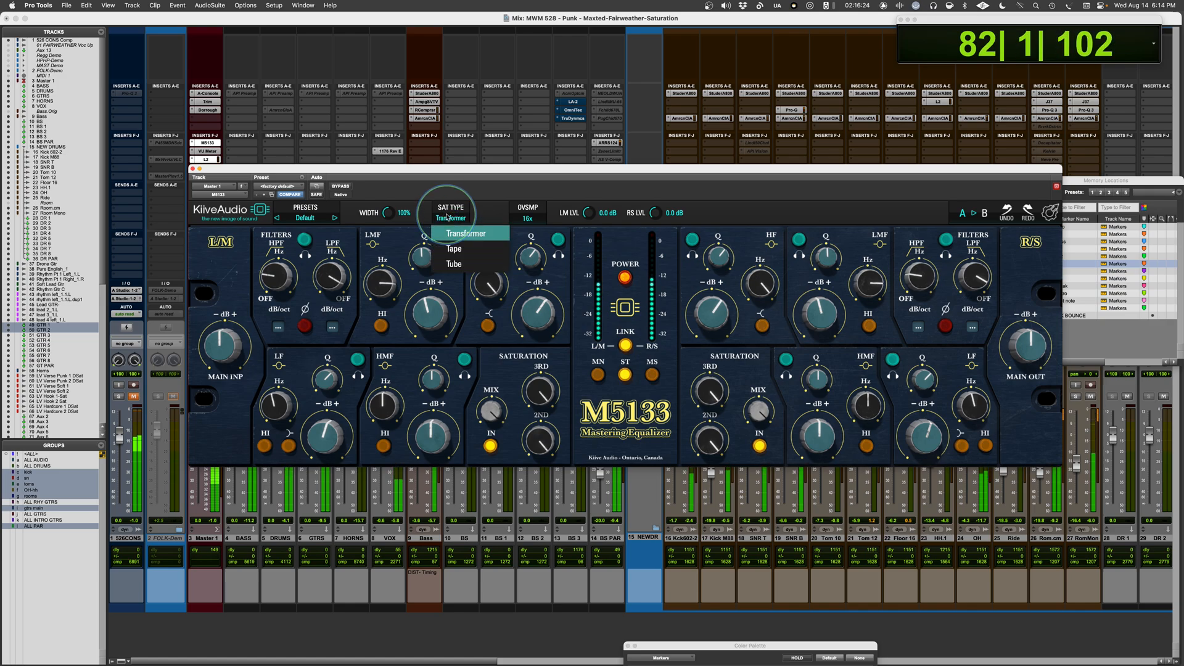
click(452, 260)
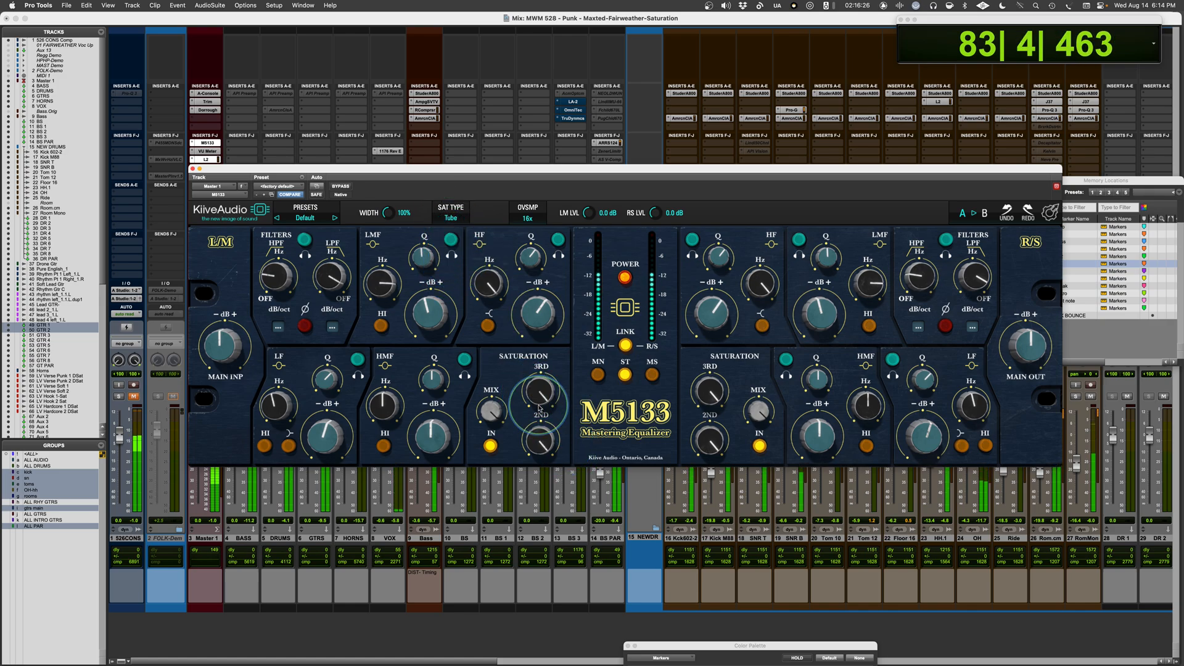
key(space)
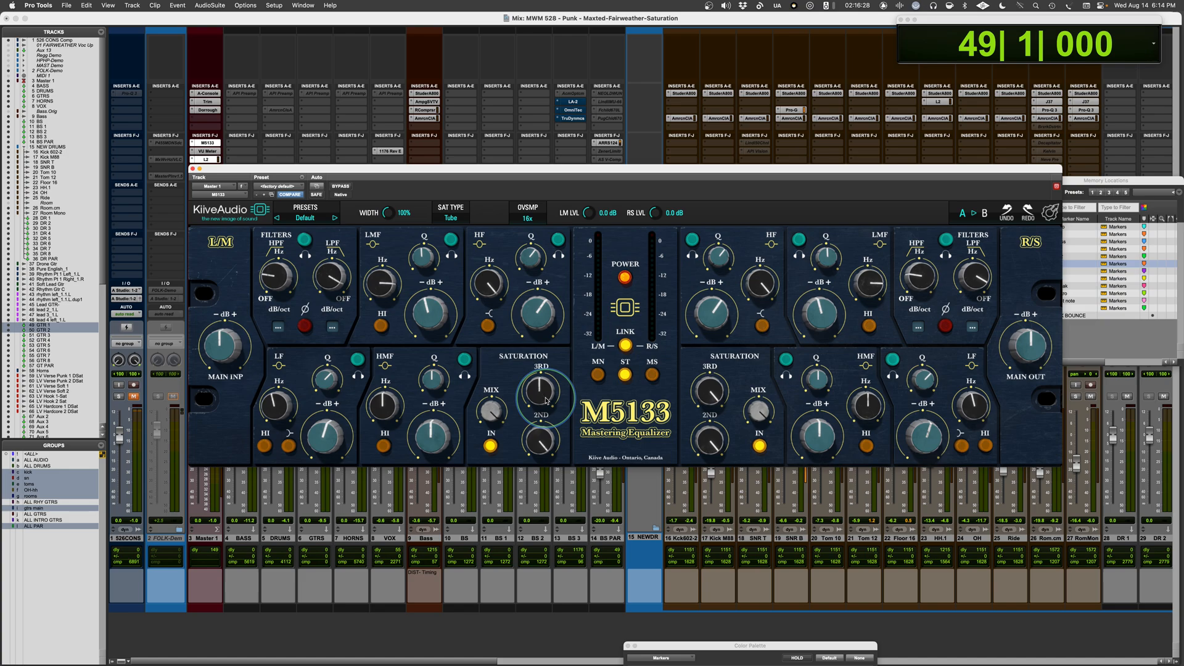
Lower the saturation mix during playback and compare the blend by switching saturation out and back in.
alt+click(548, 444)
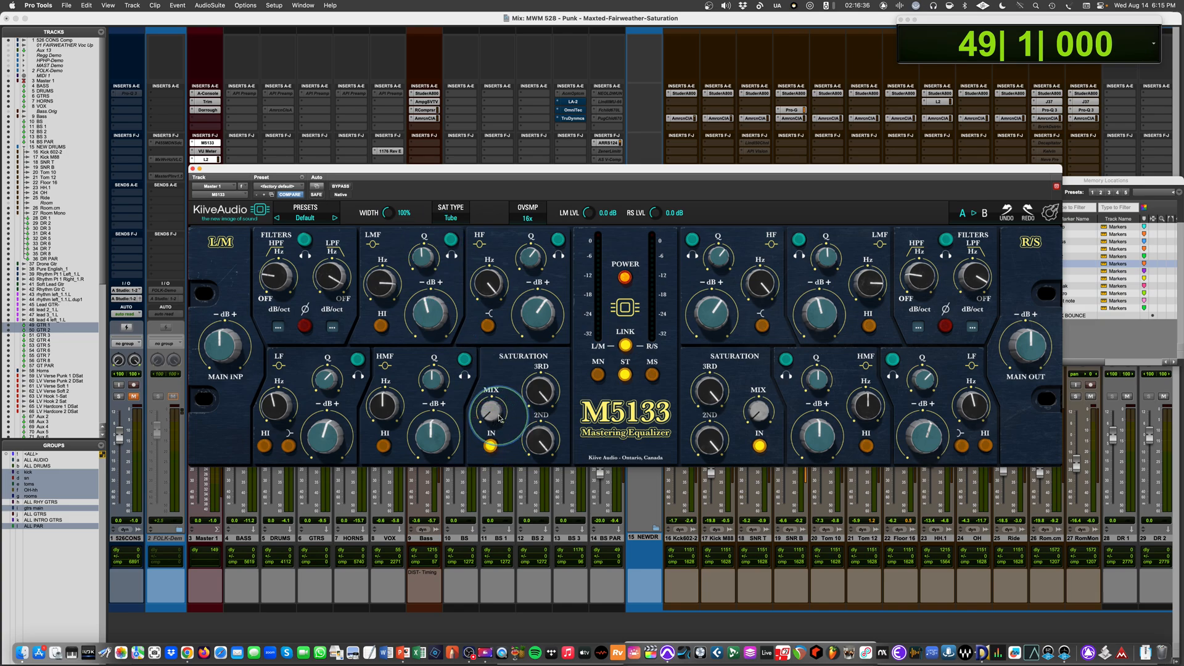
key(space)
drag(498, 418, 493, 384)
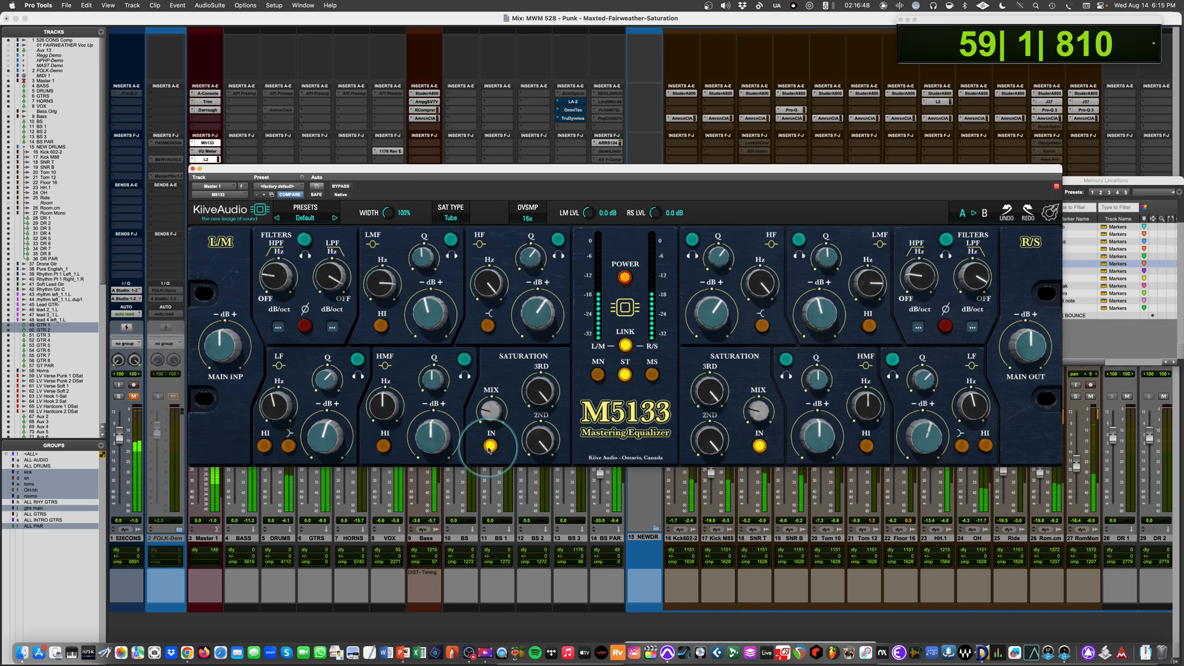
mouse_move(489, 418)
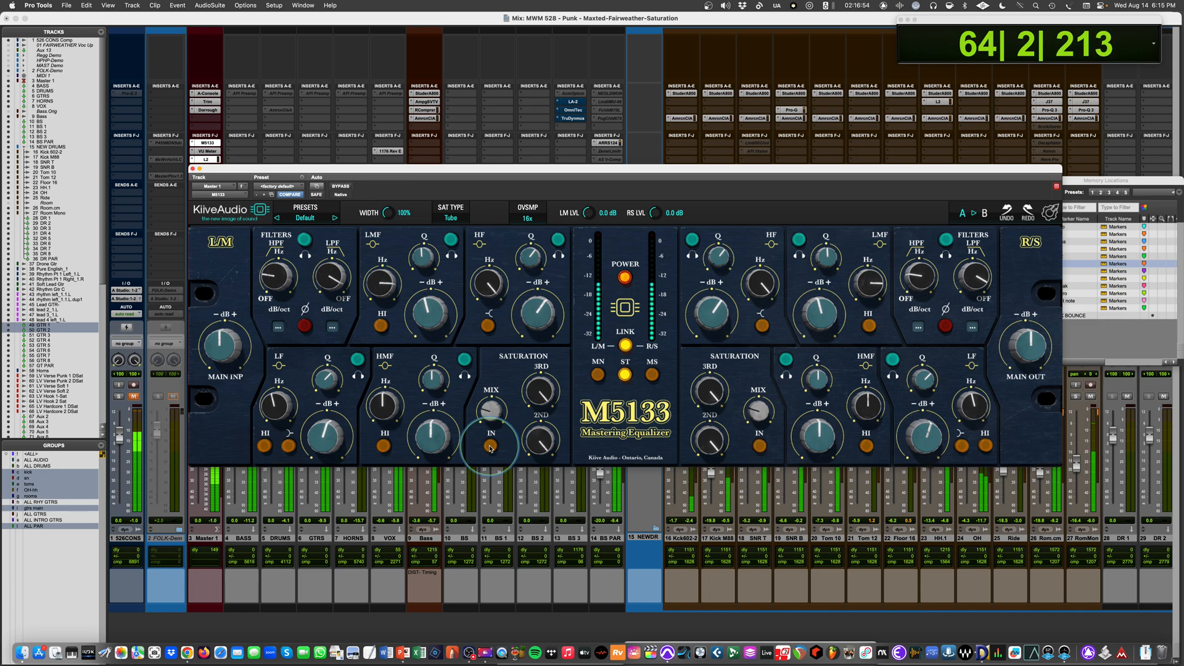
click(491, 447)
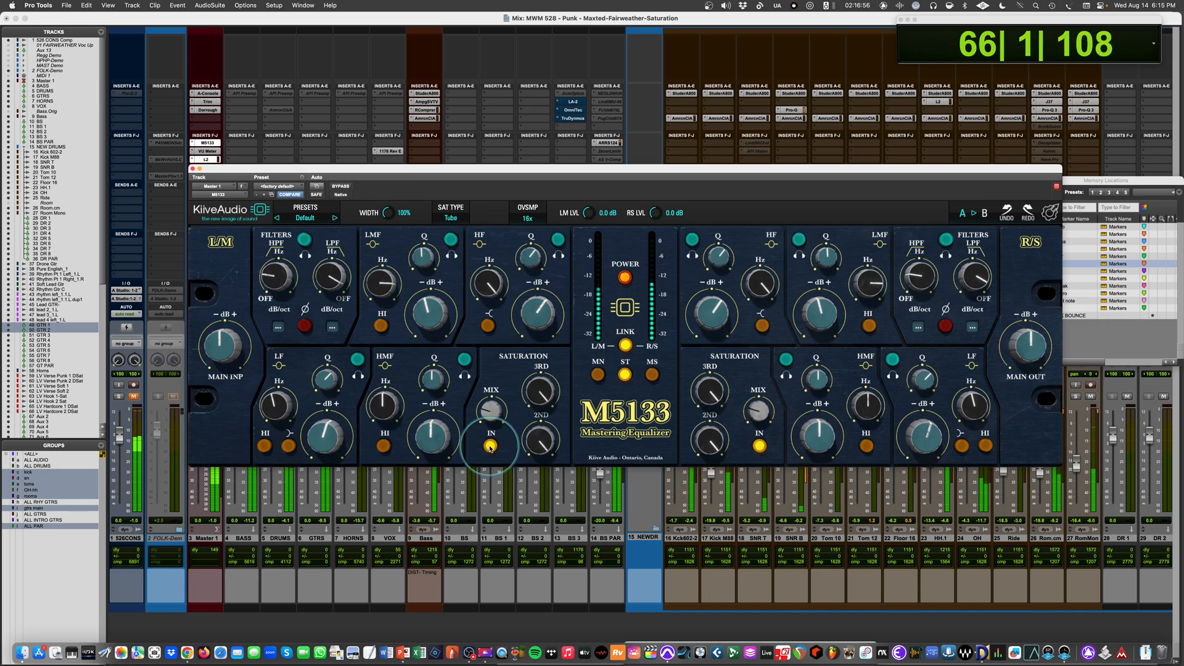
Compare the processed mix with the plugin bypassed and active, and check the main output gain.
click(341, 187)
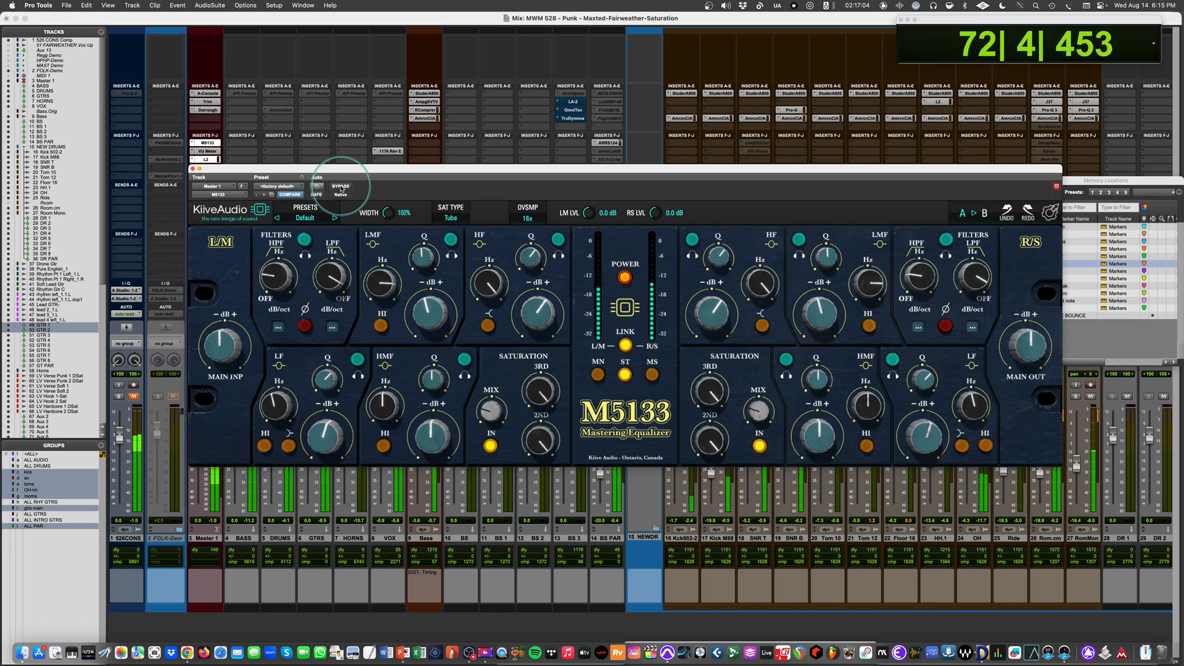
click(341, 187)
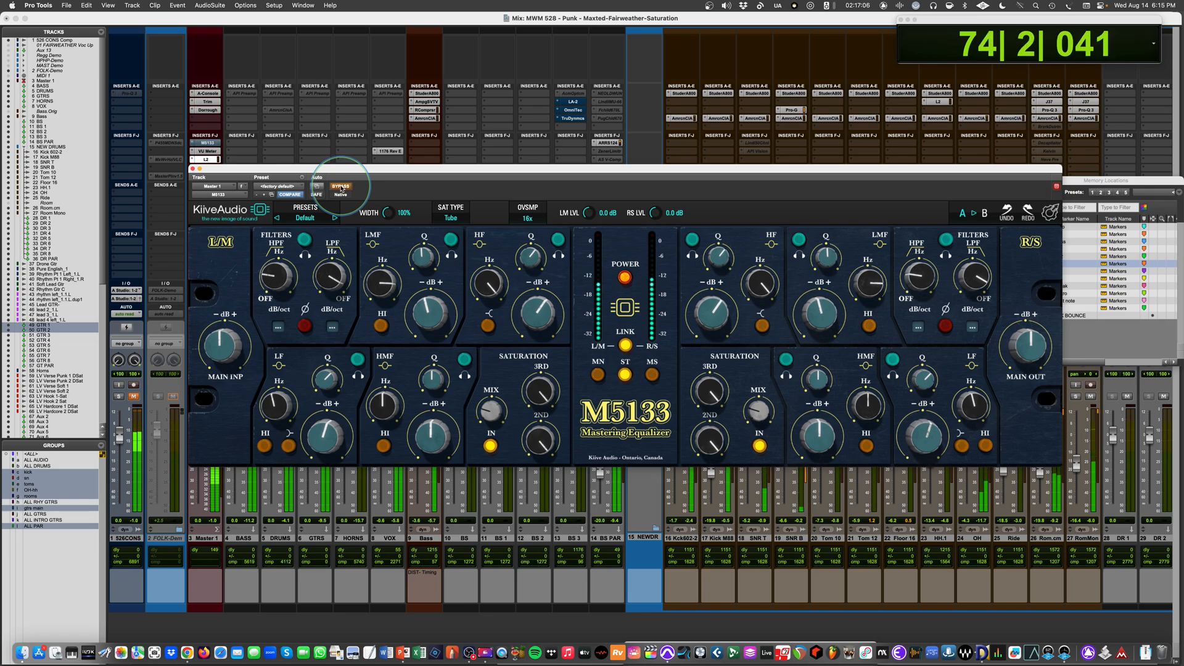
click(341, 187)
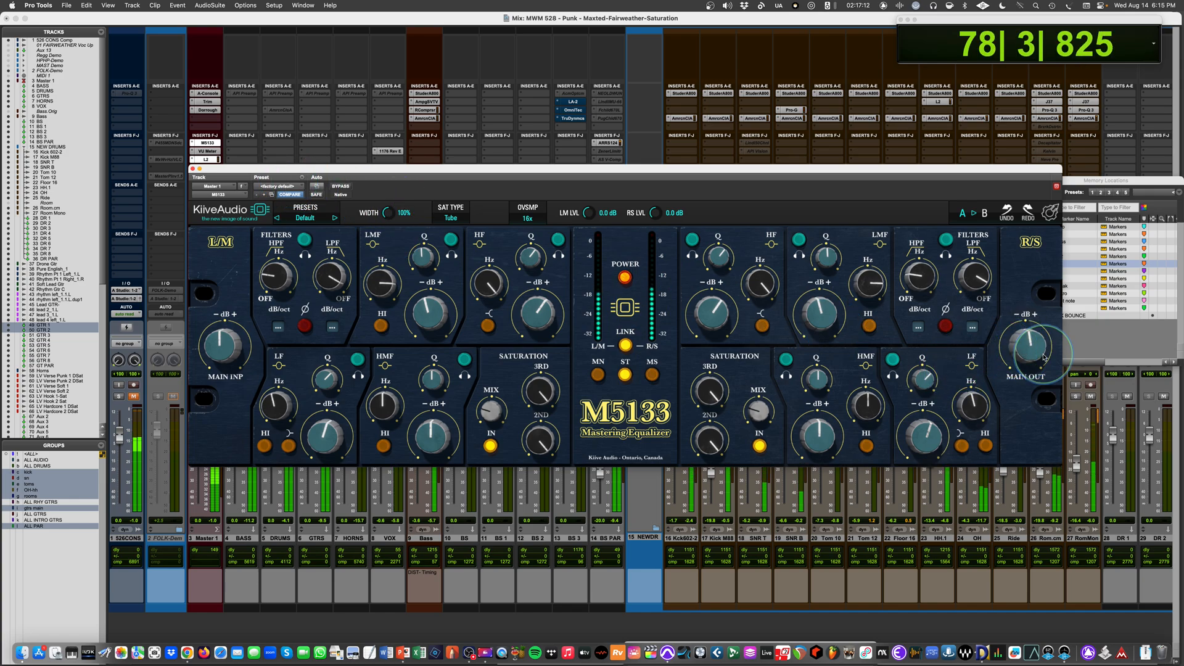
mouse_move(1039, 354)
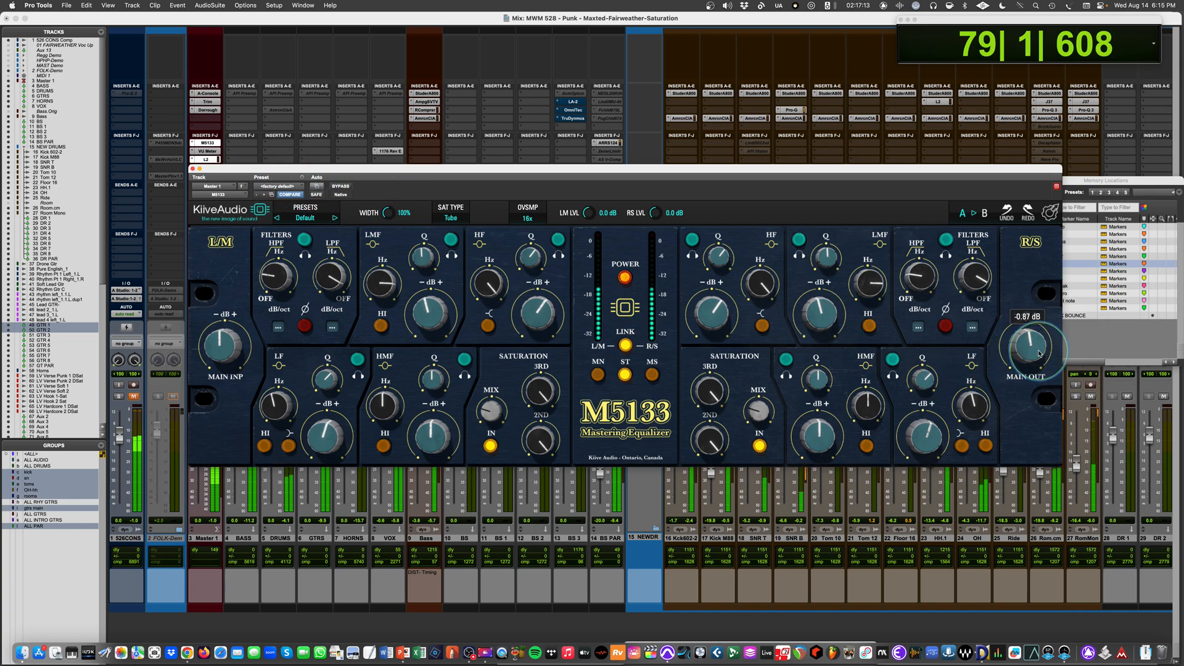
Repeat the plugin bypass comparison twice during playback, leave the plugin active, and stop playback.
click(340, 187)
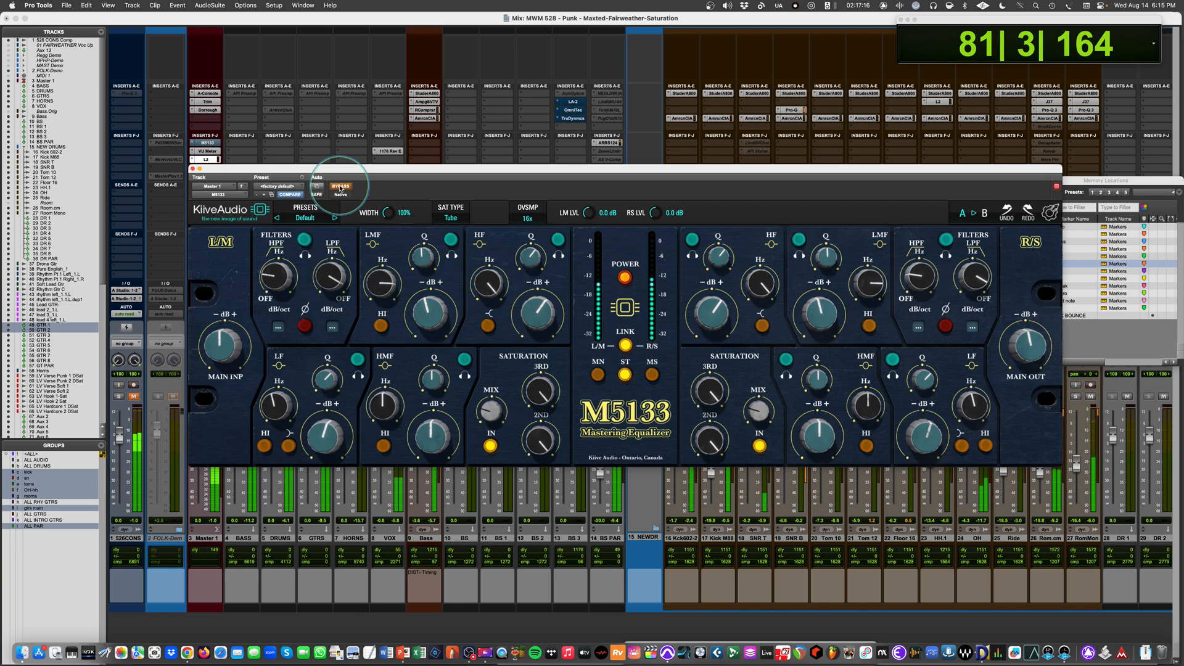
click(340, 187)
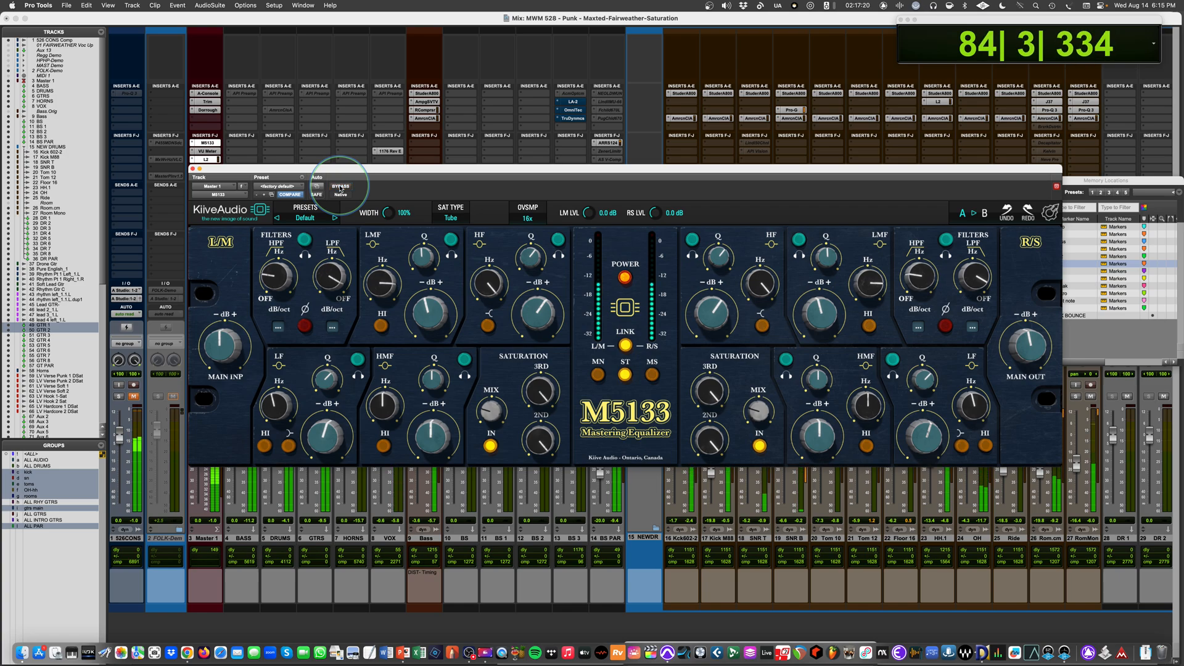
click(340, 186)
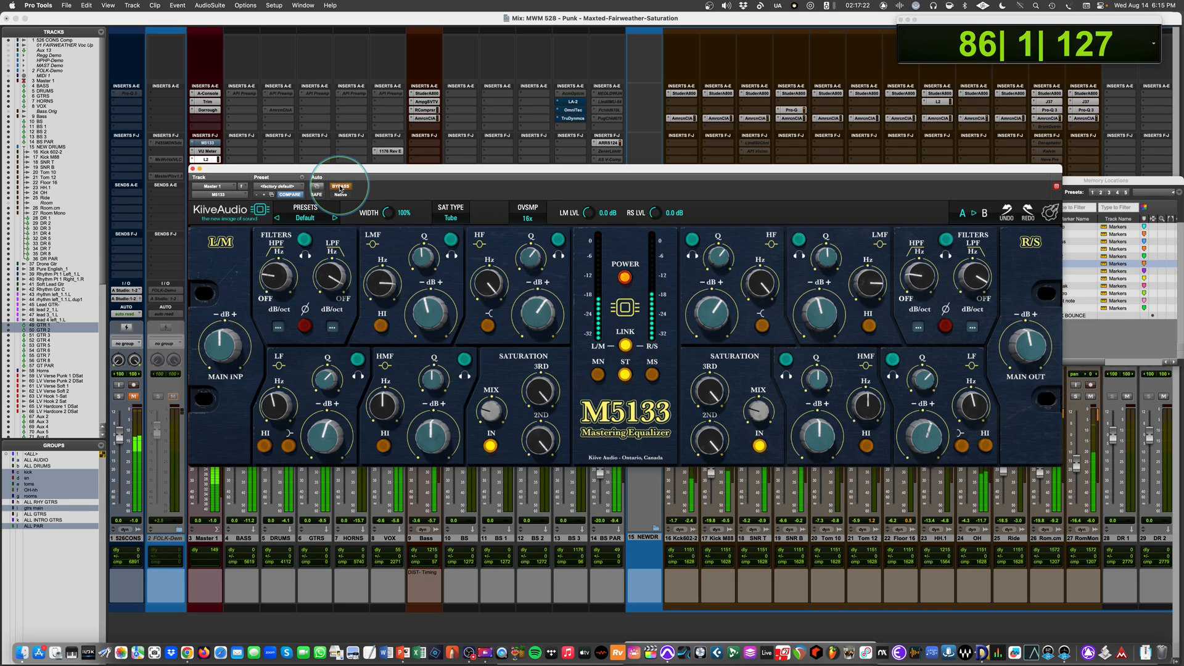
click(340, 186)
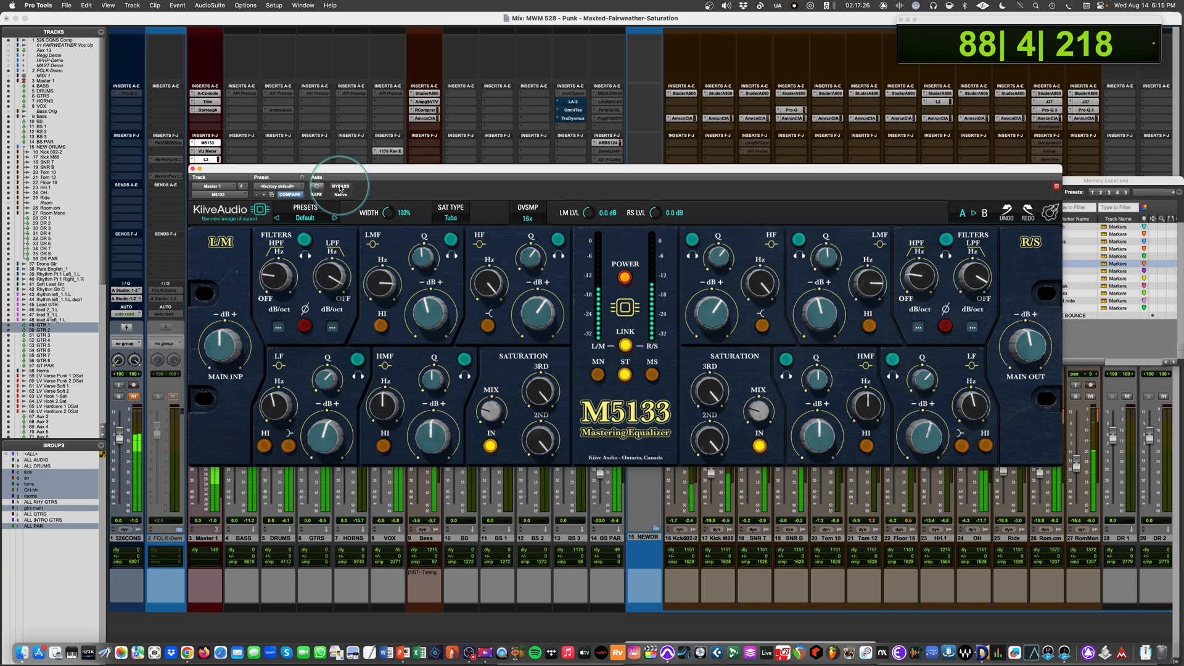
key(space)
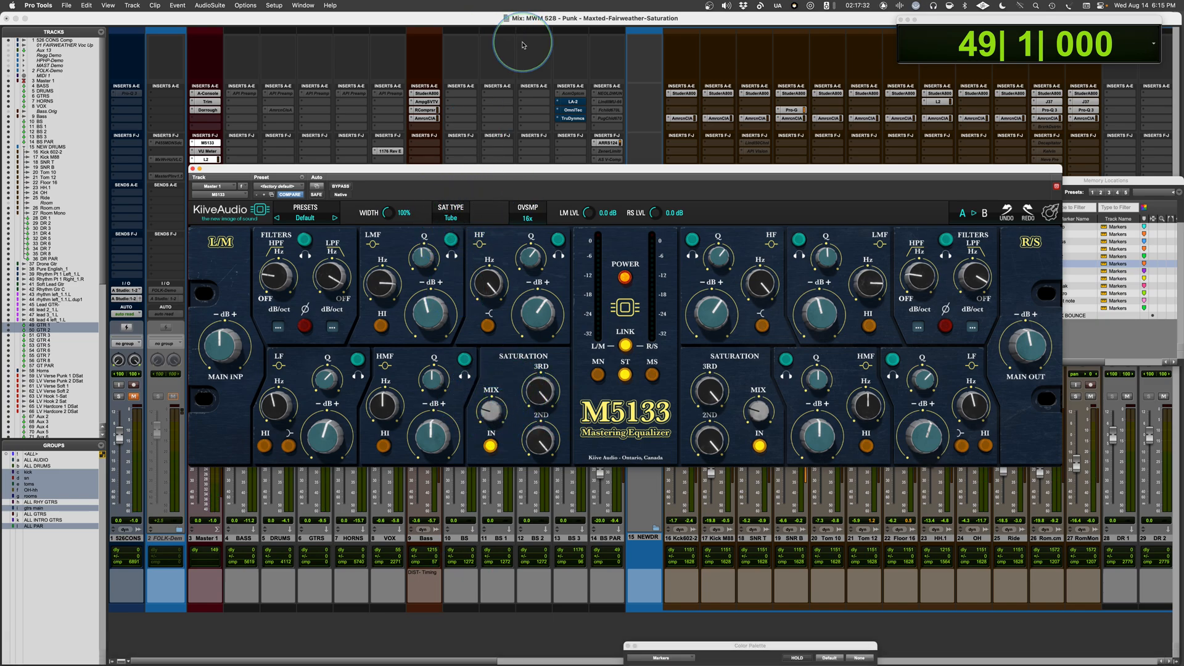
Review the available saturation types and oversampling rates, keeping Tube and 16x selected.
click(452, 215)
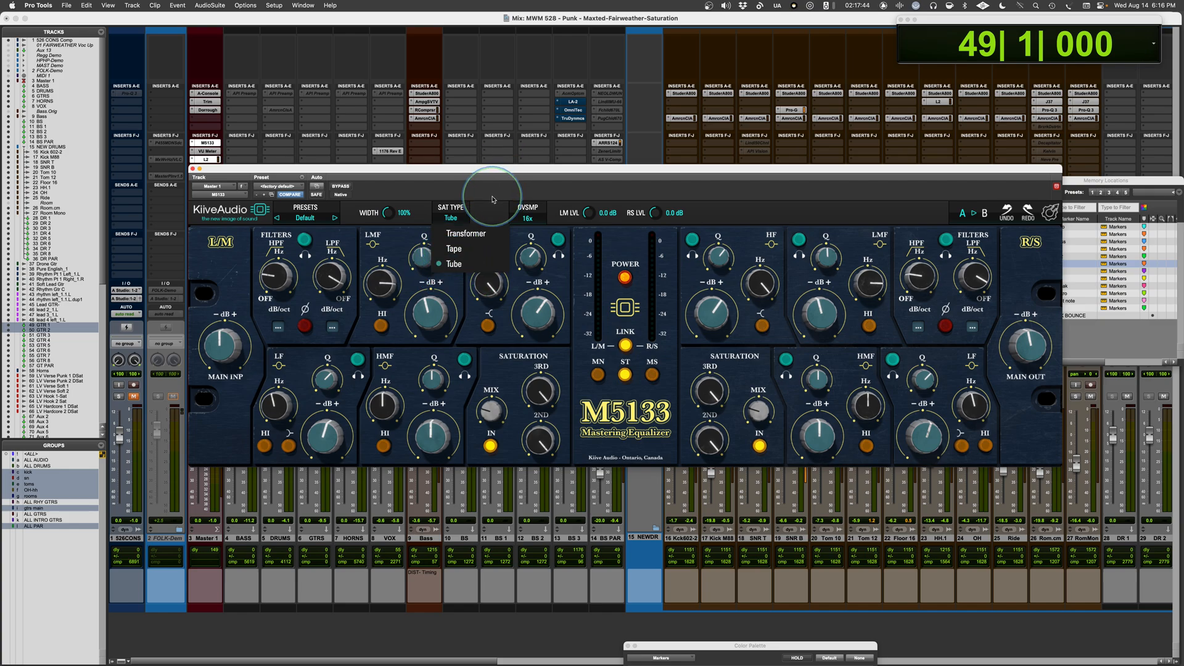
click(452, 219)
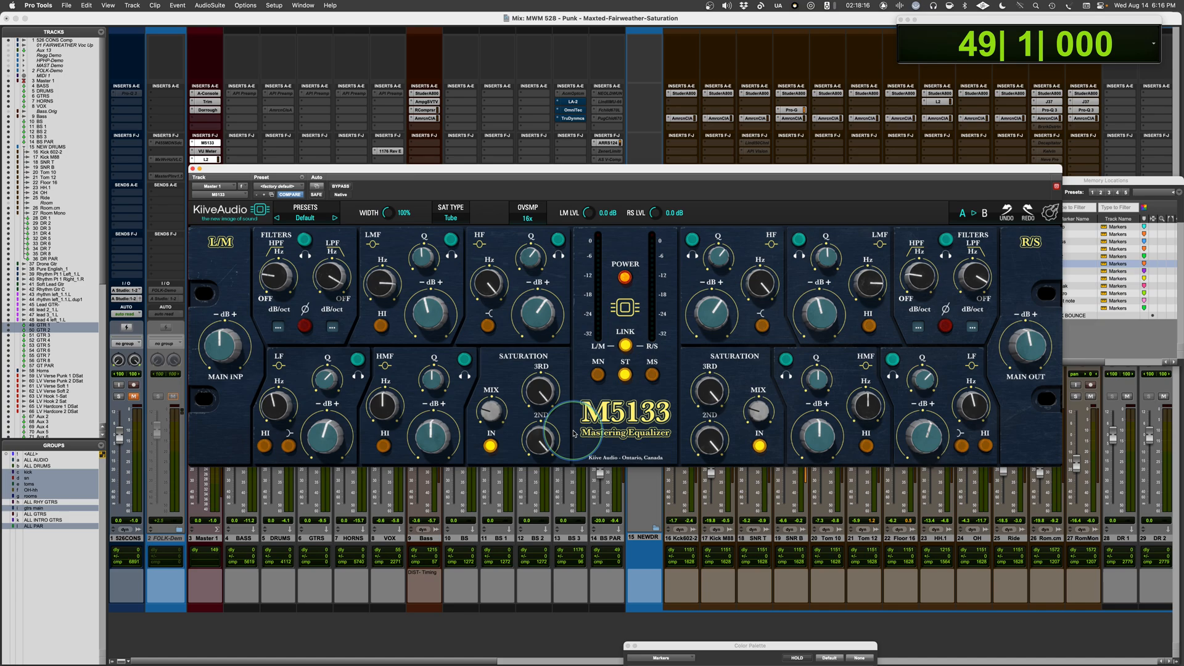
click(526, 220)
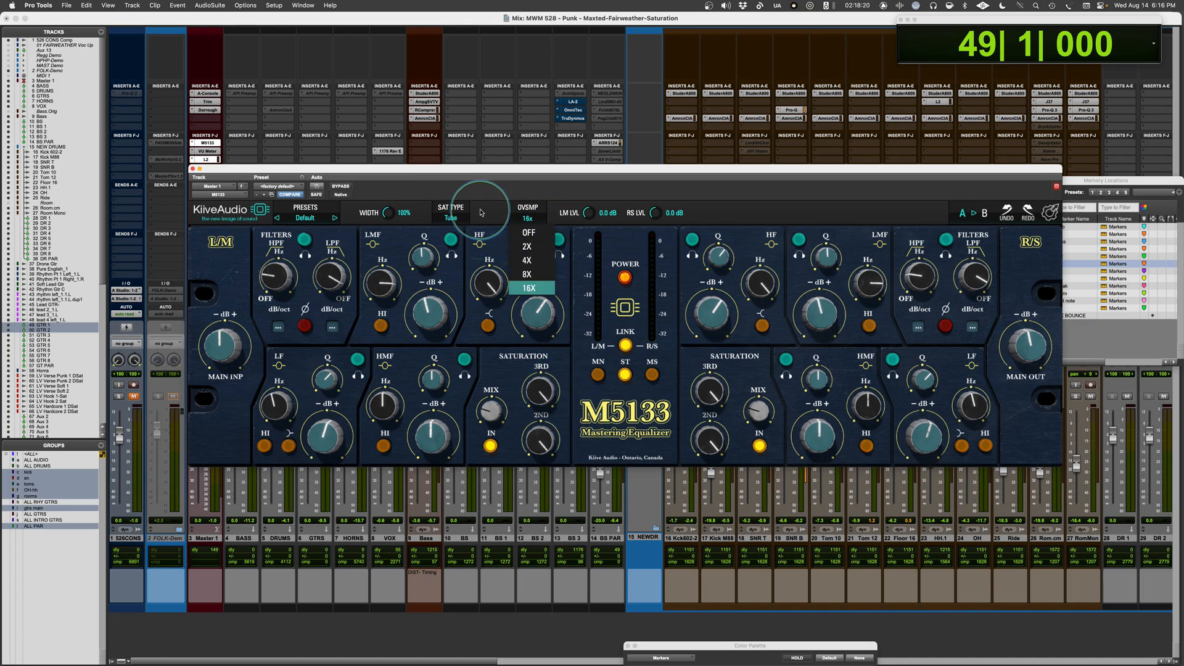
click(529, 217)
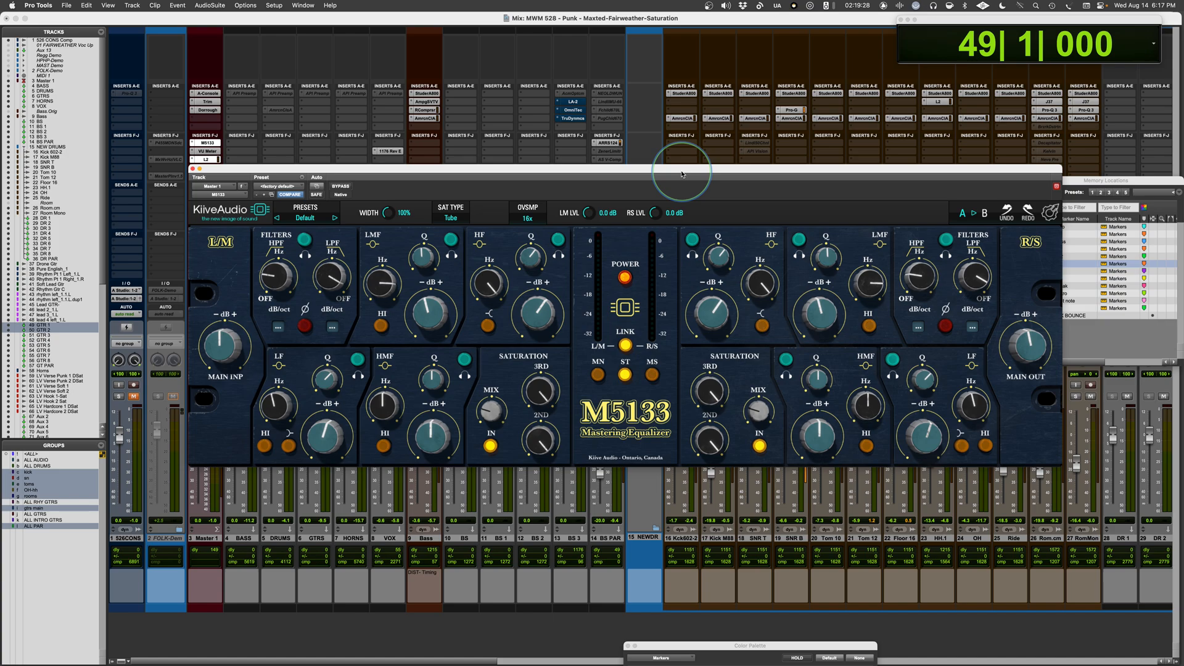
Switch to Microsoft PowerPoint.
key(super+Tab)
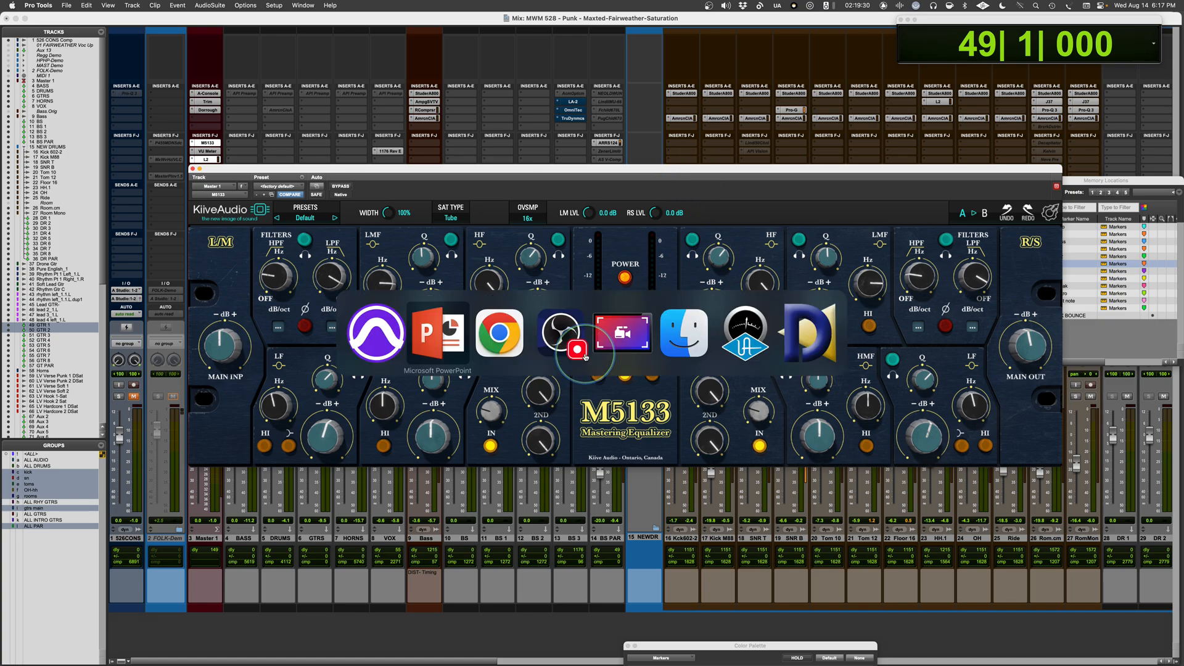